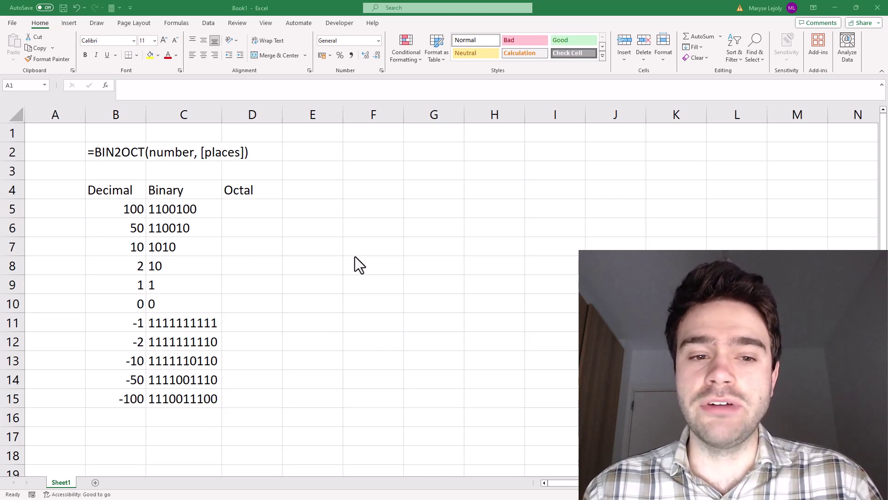
click(272, 209)
text(=B)
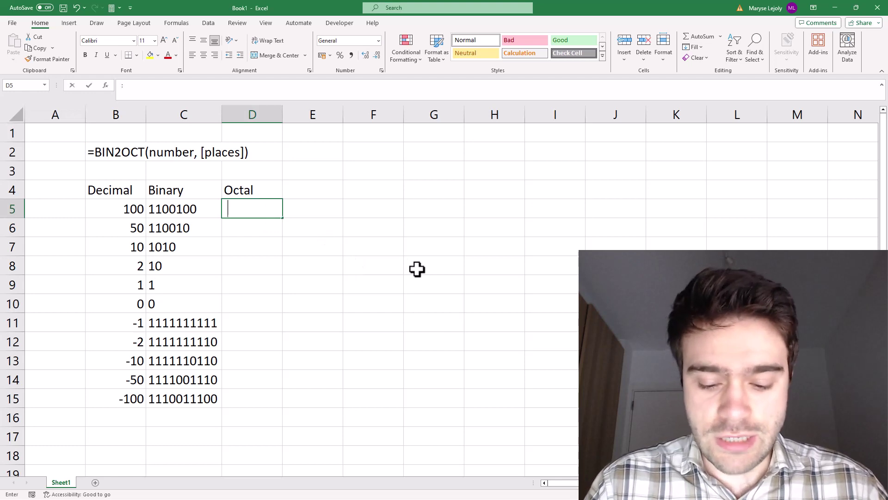
text(IN)
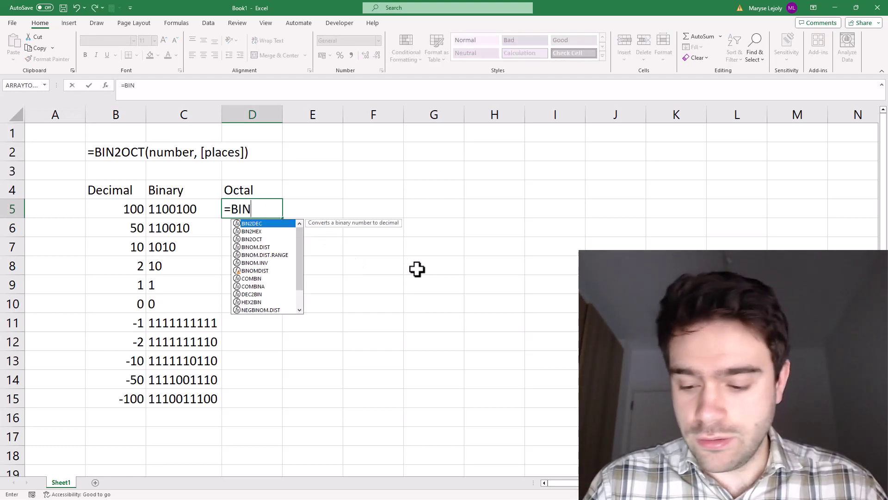
text(2OCT()
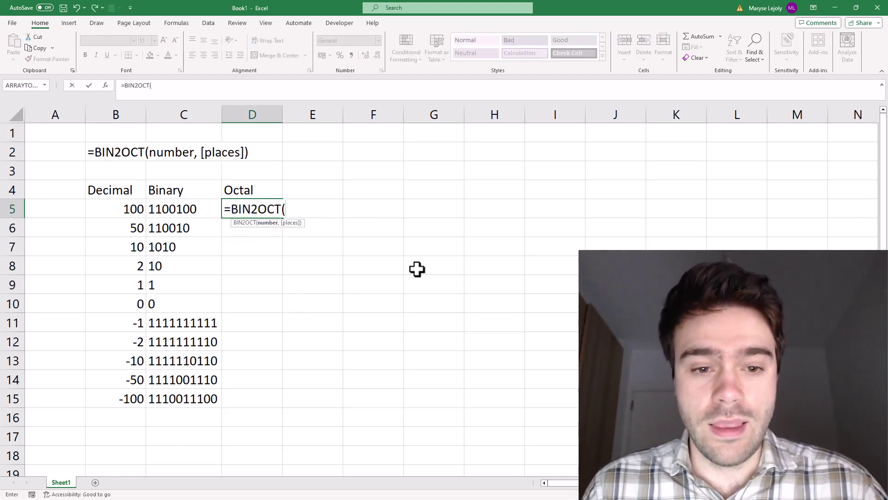
click(168, 210)
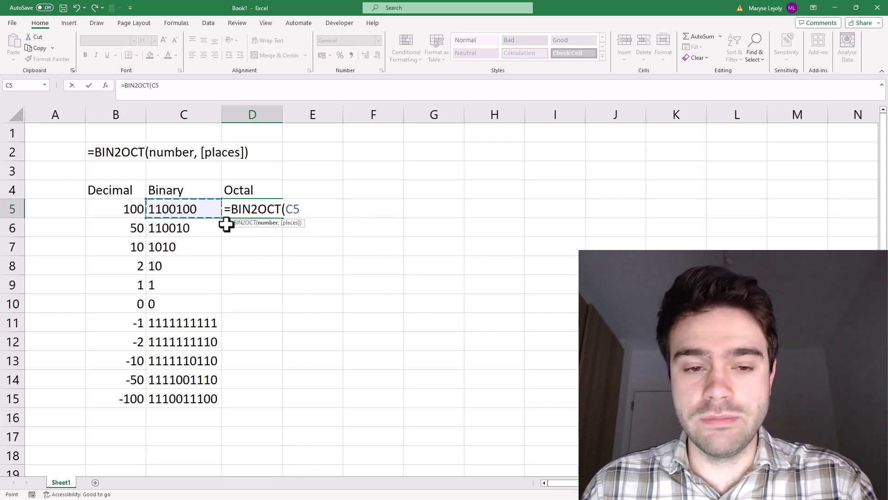
key(Return)
click(276, 213)
double_click(283, 217)
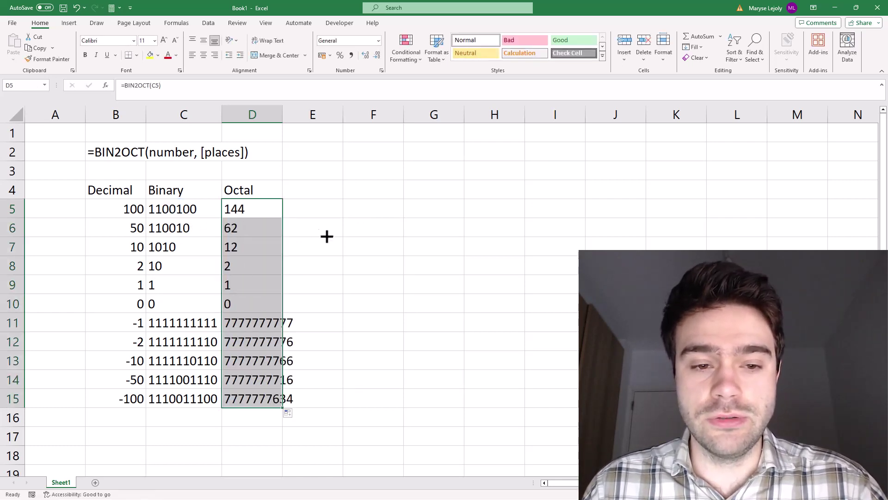
click(372, 248)
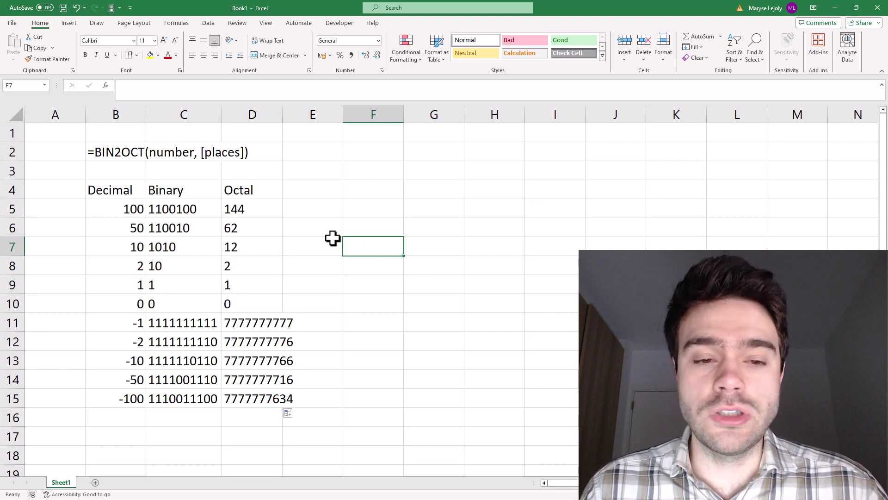
Change D5 to =BIN2OCT(C5,5) and refill the column so results pad to five digits, like 00144
click(247, 208)
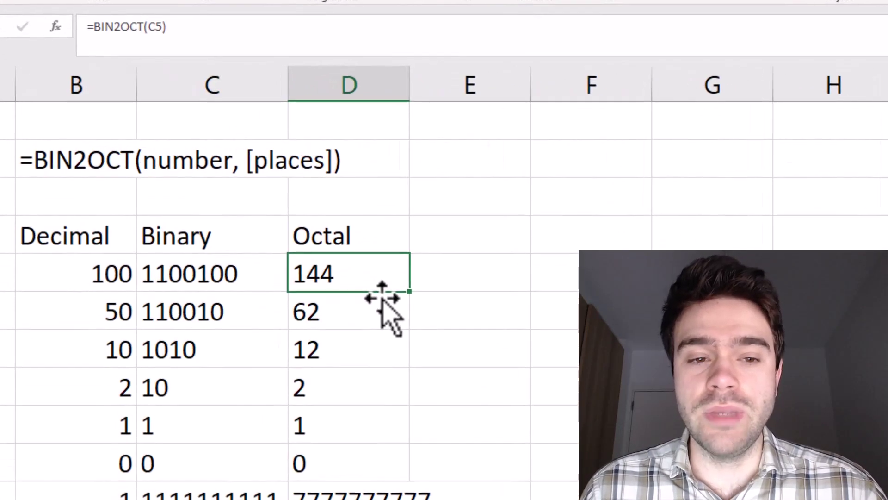
click(161, 25)
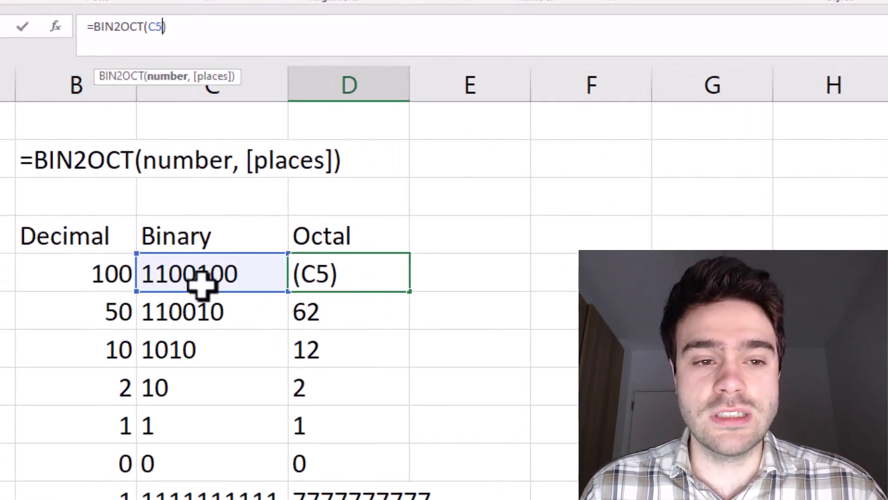
text(,5)
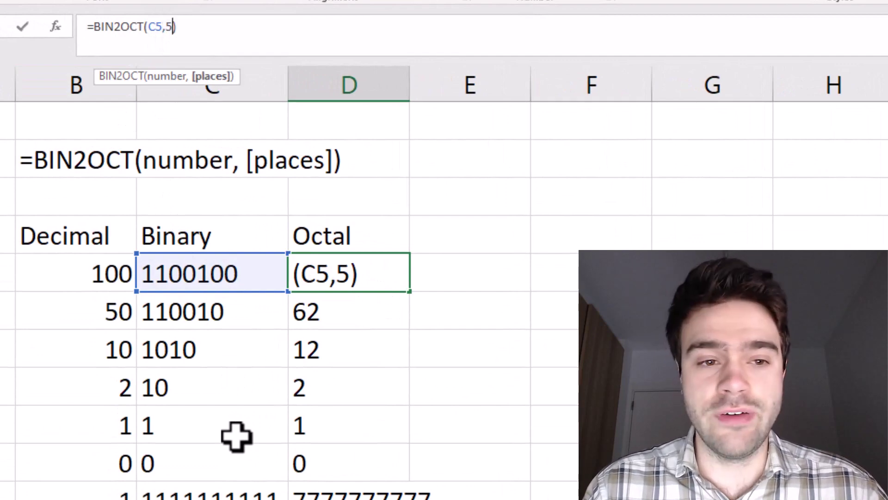
key(Return)
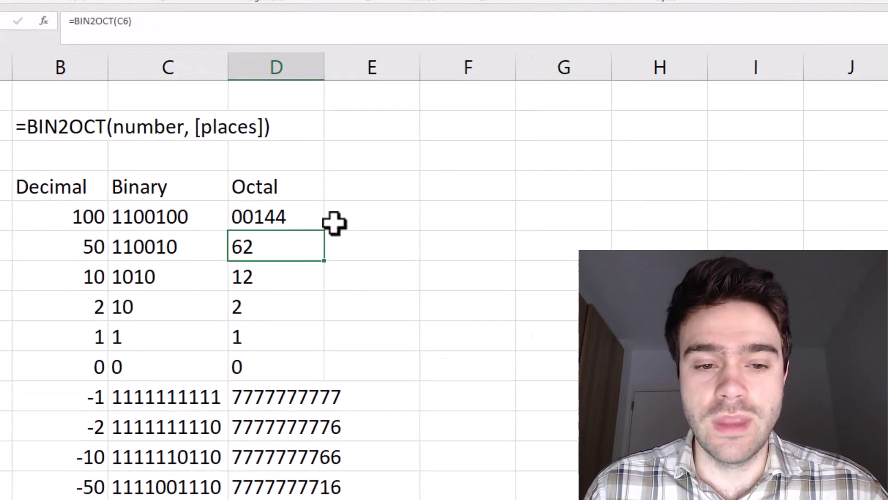
click(316, 221)
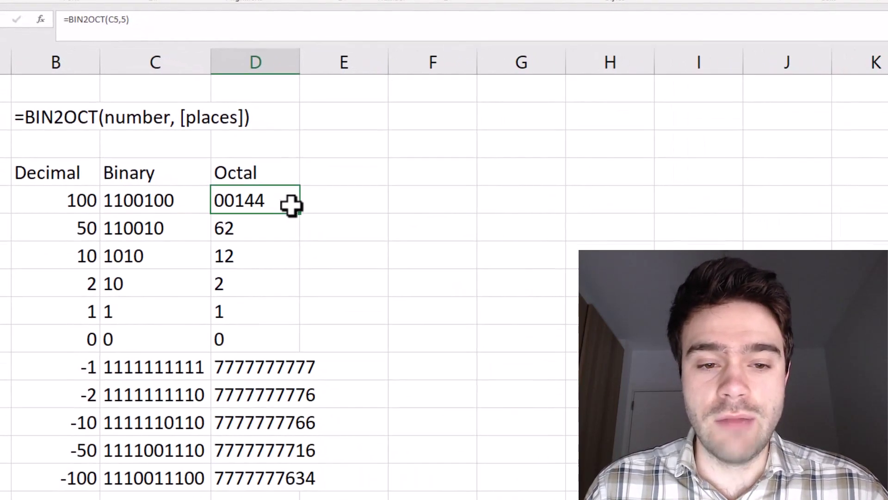
double_click(326, 229)
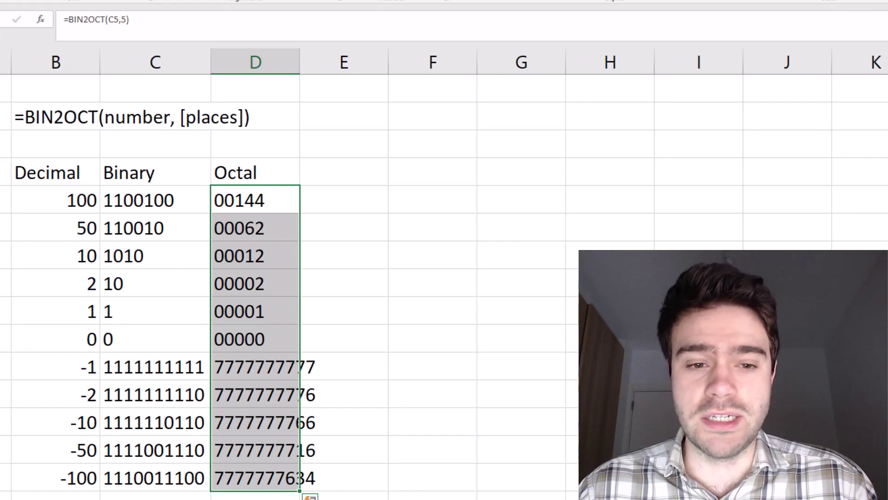
Enter =C5*2 in E5, doubling binary 1100100 to 2200200
click(352, 204)
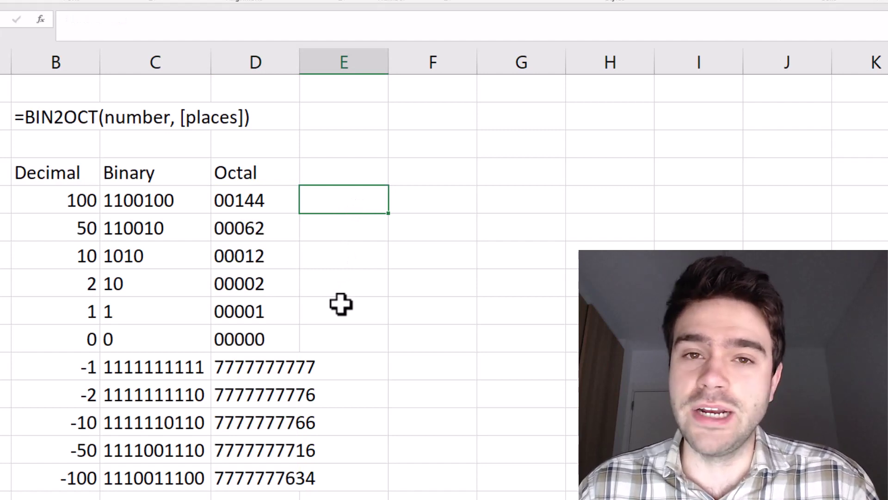
text(=)
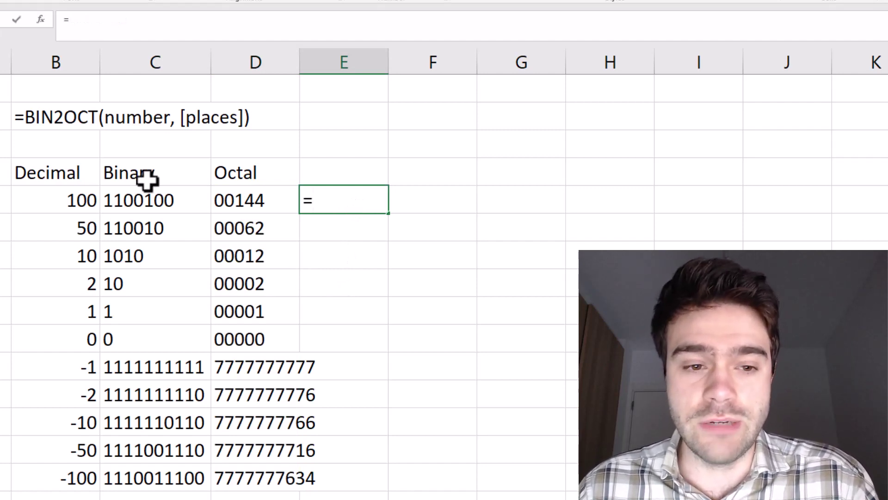
click(148, 197)
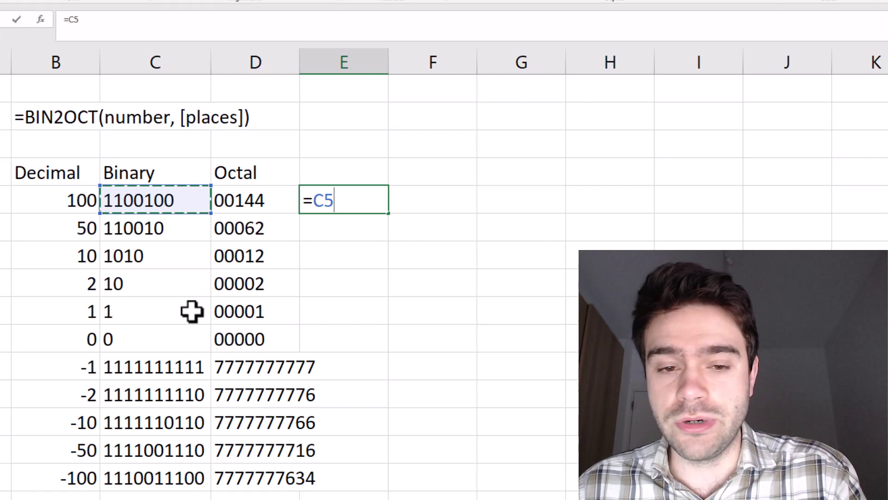
text(*2)
key(Return)
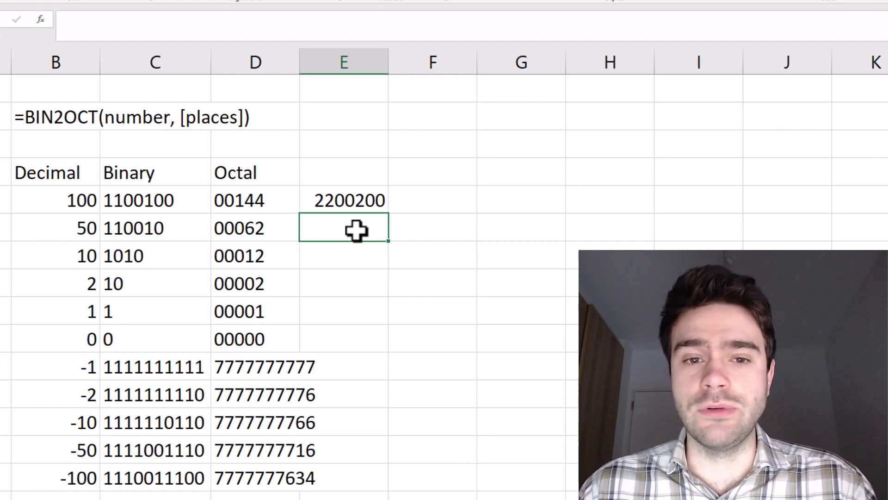
Clear the 2200200 value and enter 146 in F4
click(357, 204)
key(Delete)
click(425, 171)
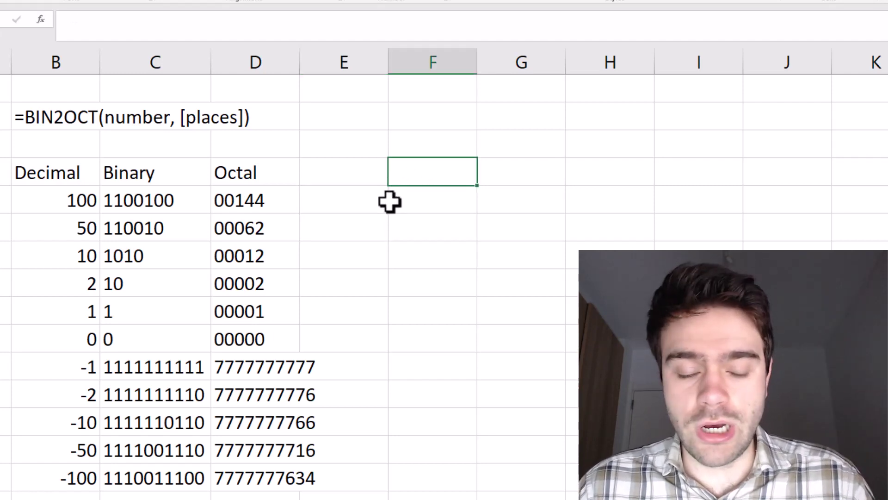
text(146)
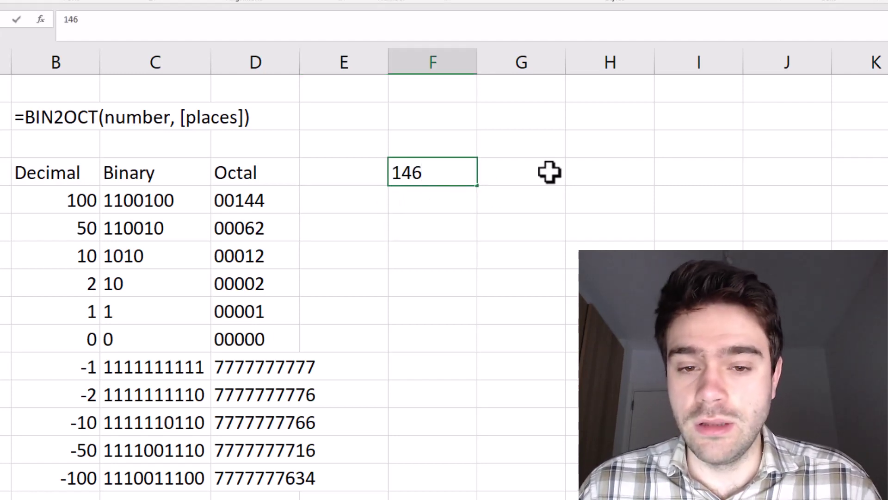
Enter =DEC2BIN(F4) in G4 to show 146 in binary as 10010010
click(550, 172)
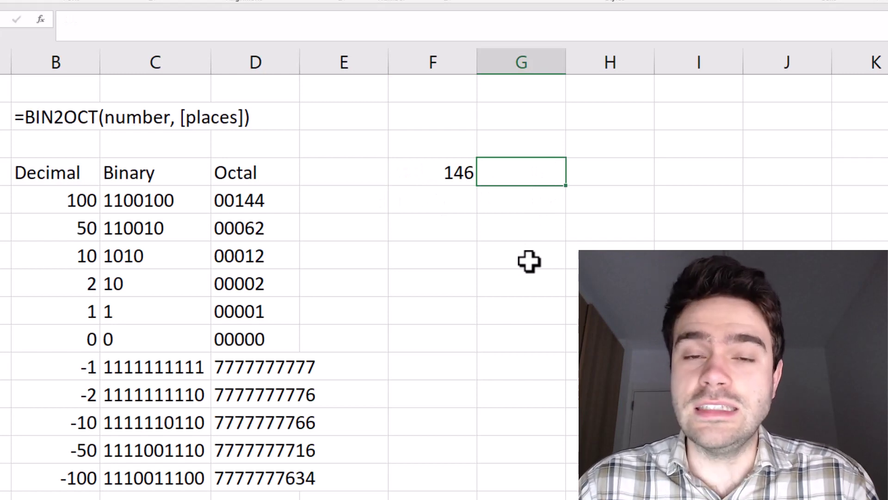
text(=DE)
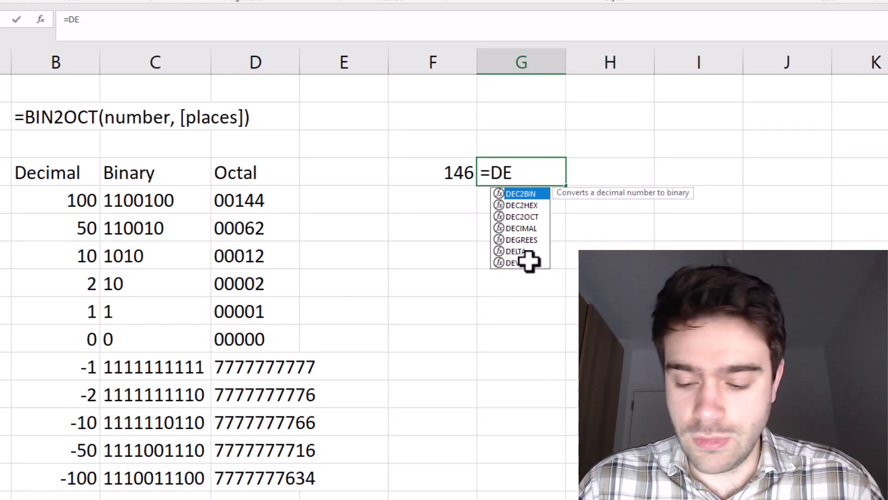
text(C2BIN()
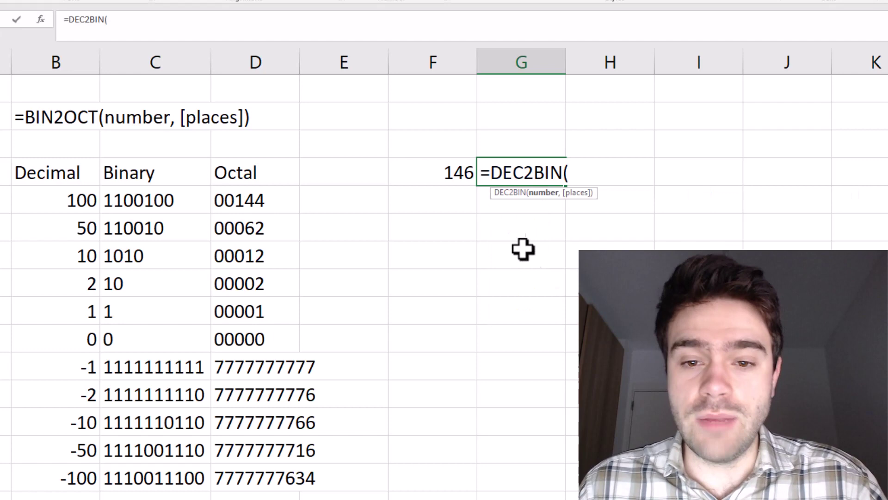
click(440, 163)
key(Return)
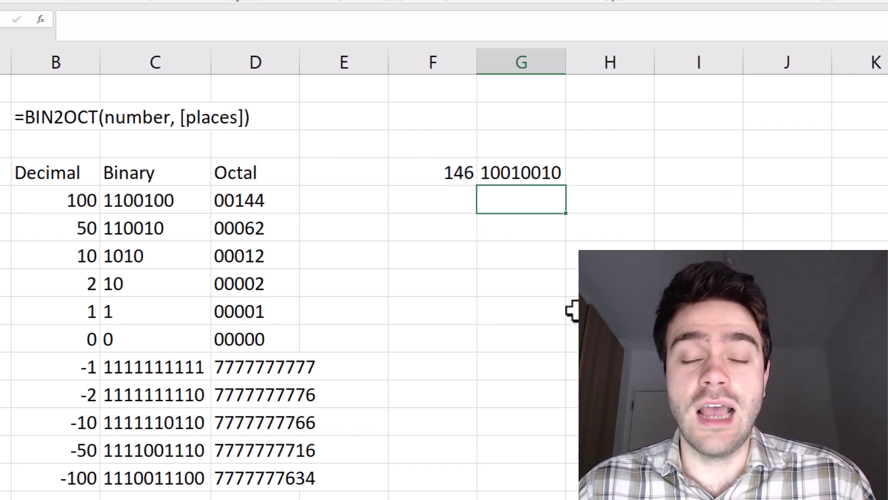
Lay out the digits of 146 (1, 4, 6) in a row
click(464, 222)
key(Tab)
text(4)
key(Tab)
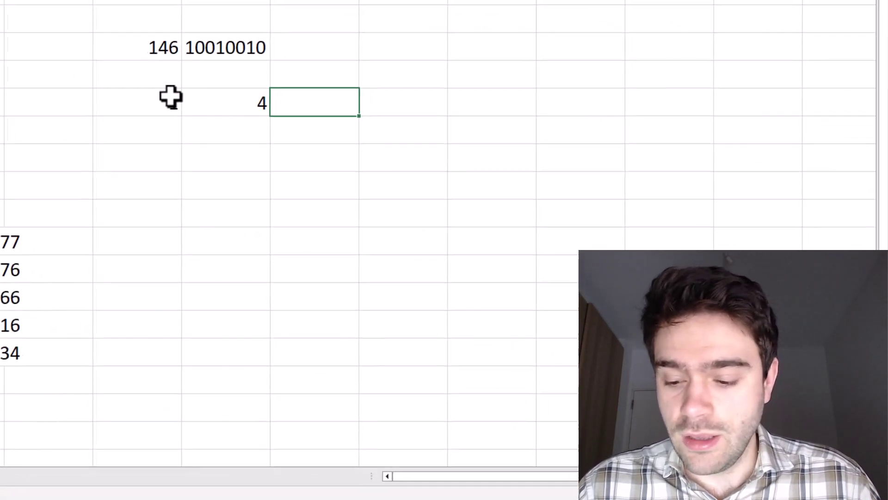
text(6)
key(Tab)
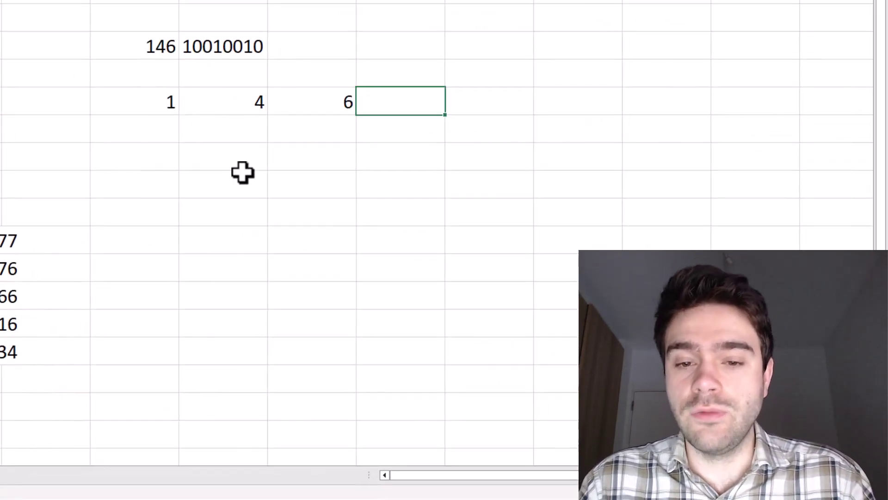
Add place values 1, 10, 100 beneath the digits, using =H7*10 filled left
click(354, 131)
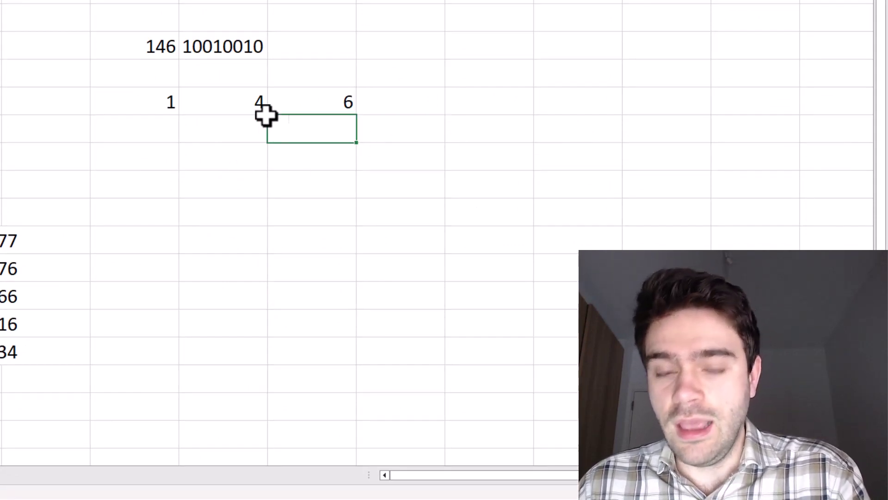
text(1)
click(238, 129)
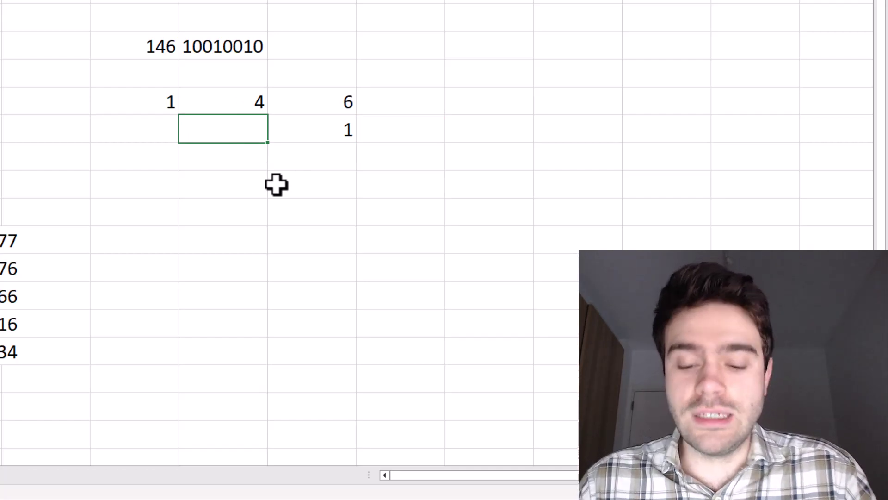
text(=)
click(313, 132)
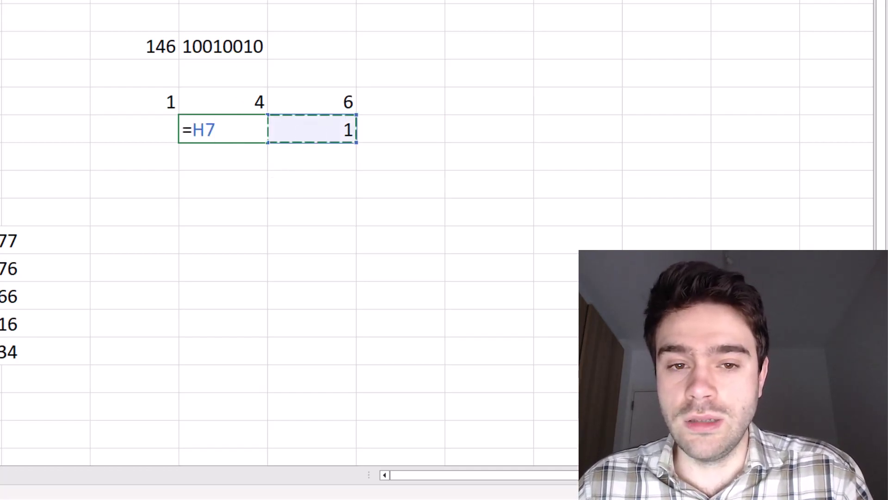
text(*10)
key(ctrl+Return)
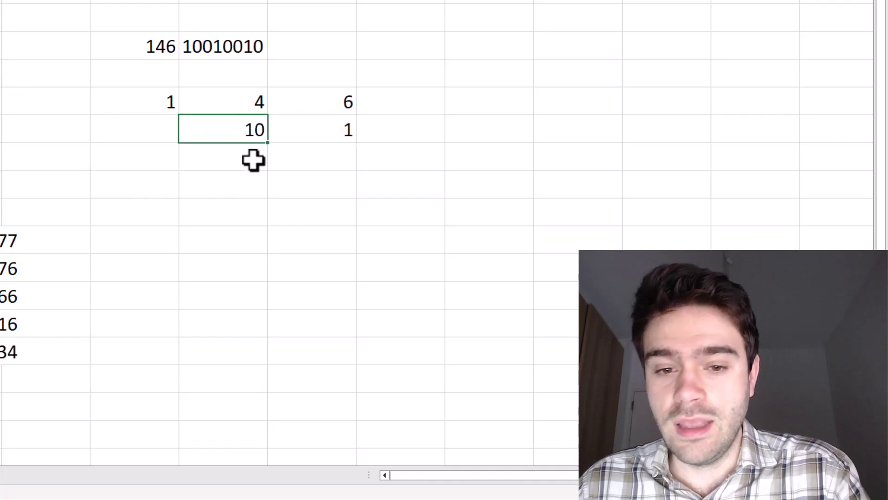
drag(271, 143, 99, 139)
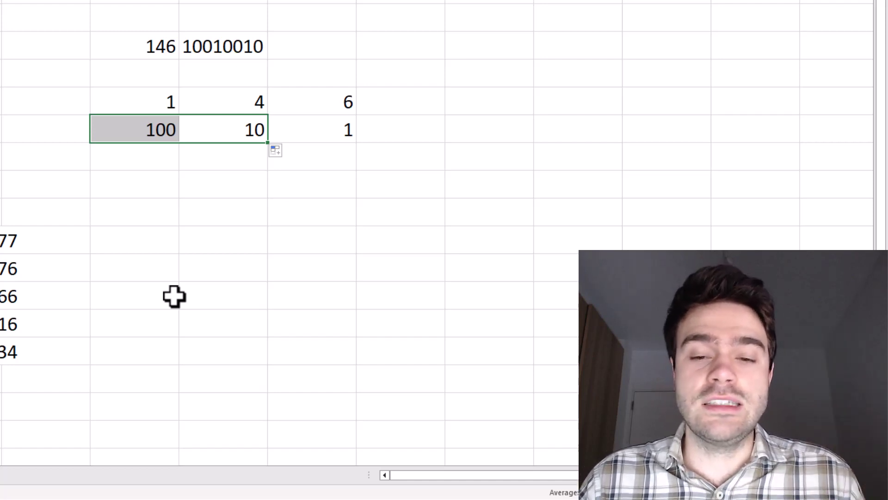
Multiply each digit by its place value with =F6*F7 filled right, giving 100, 40, 6
click(155, 162)
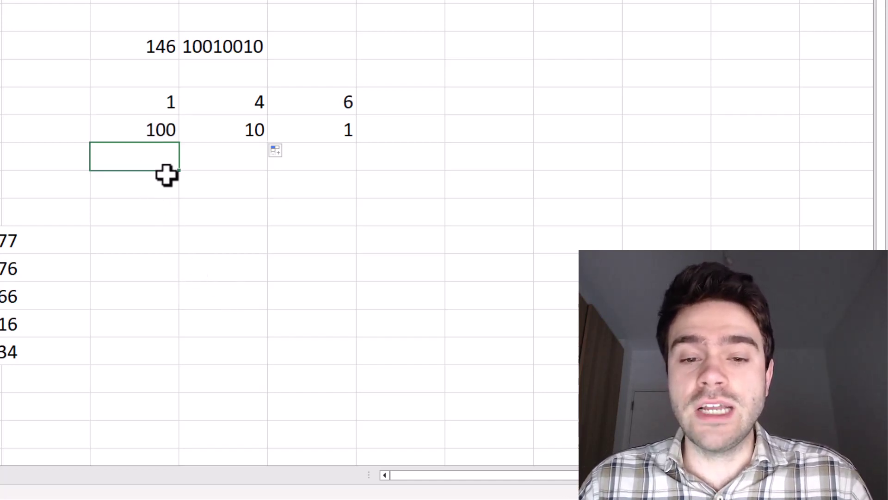
text(=)
click(155, 100)
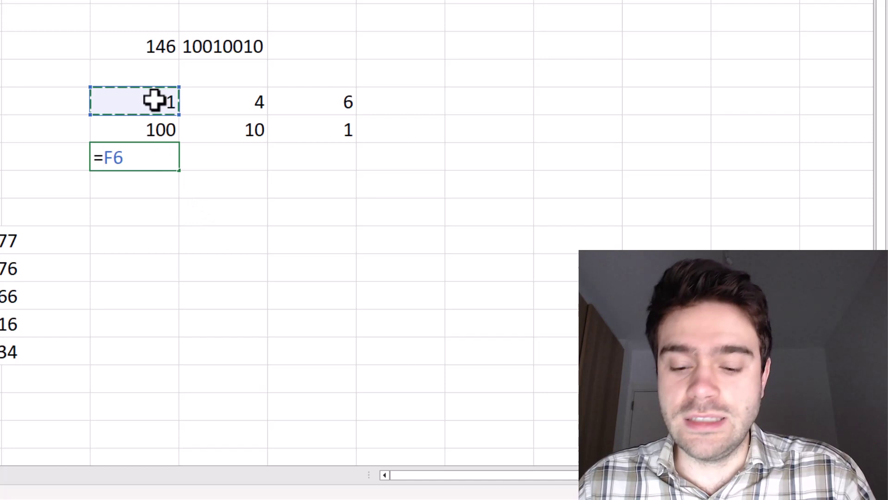
text(*)
click(155, 131)
key(Return)
click(171, 165)
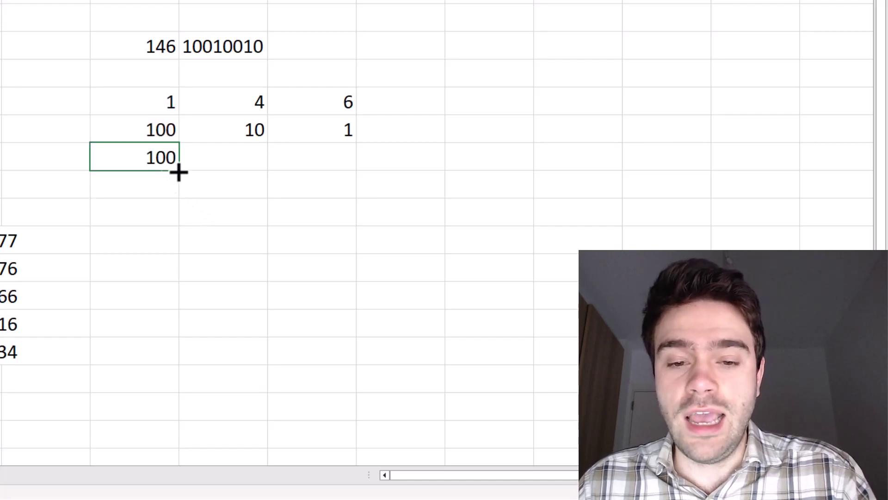
drag(179, 172, 393, 173)
Total the products with =SUM(F8:H8) in I8, giving 146
click(391, 162)
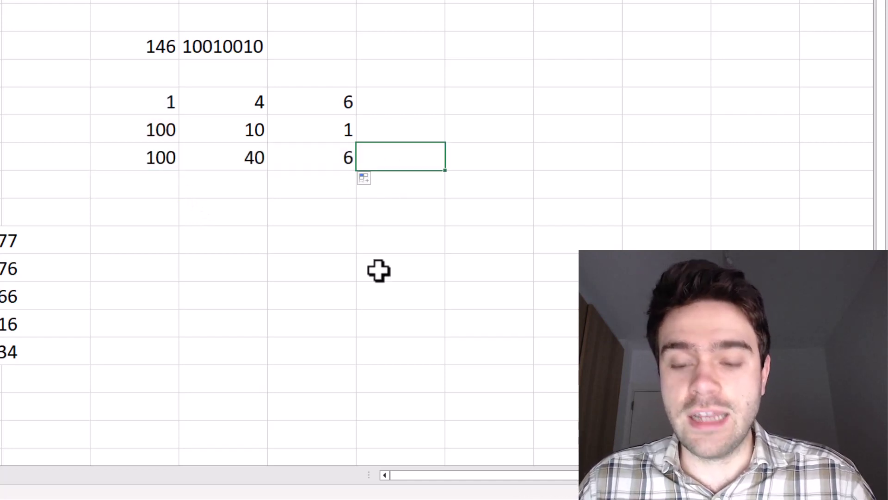
text(=SUM()
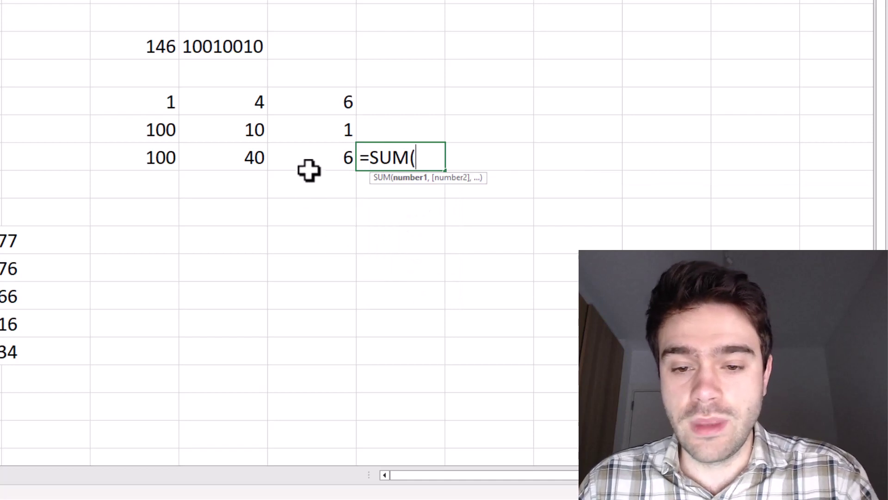
drag(307, 166, 135, 167)
key(Return)
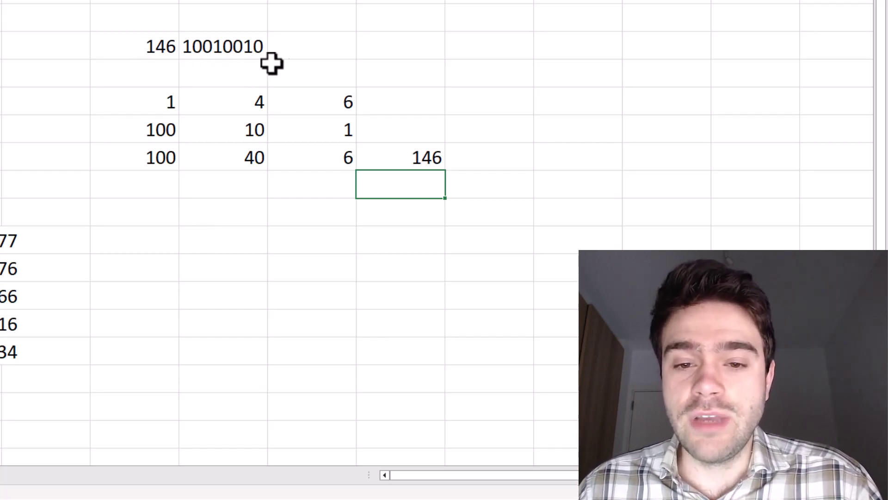
Enter the binary digits 1, 0, 0, 1, 0, 0, 1, 0 across eight cells
click(157, 213)
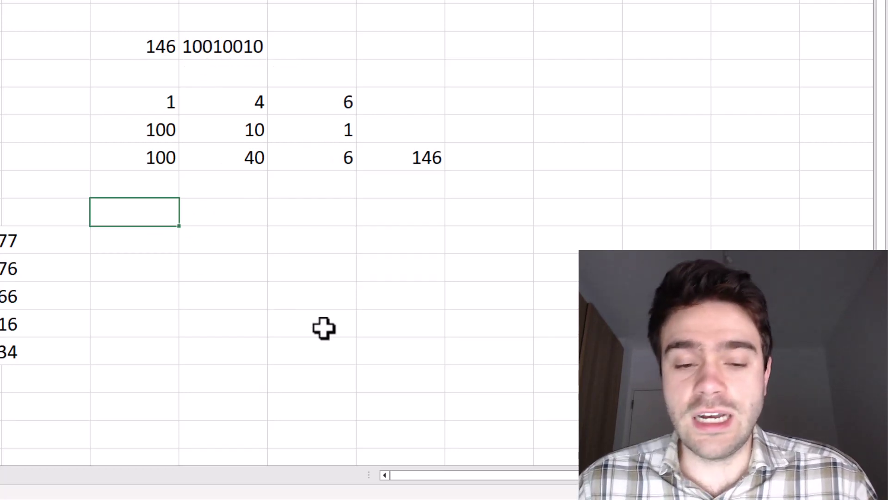
text(1)
key(Tab)
text(0)
key(Tab)
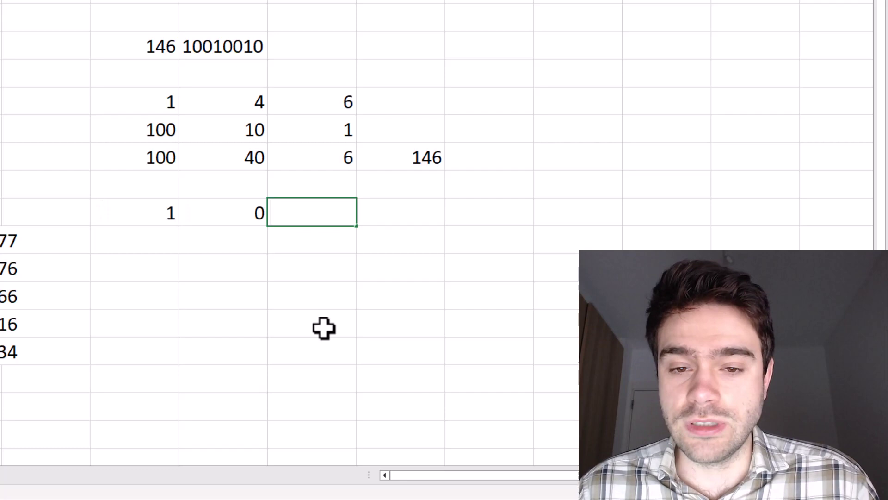
text(0)
key(Tab)
text(1)
key(Tab)
text(0)
key(Tab)
text(0)
key(Tab)
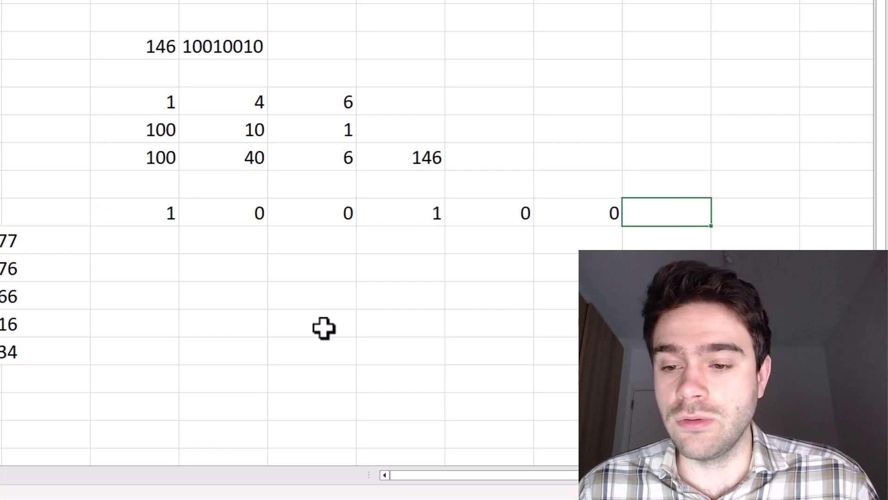
text(1)
key(Tab)
text(0)
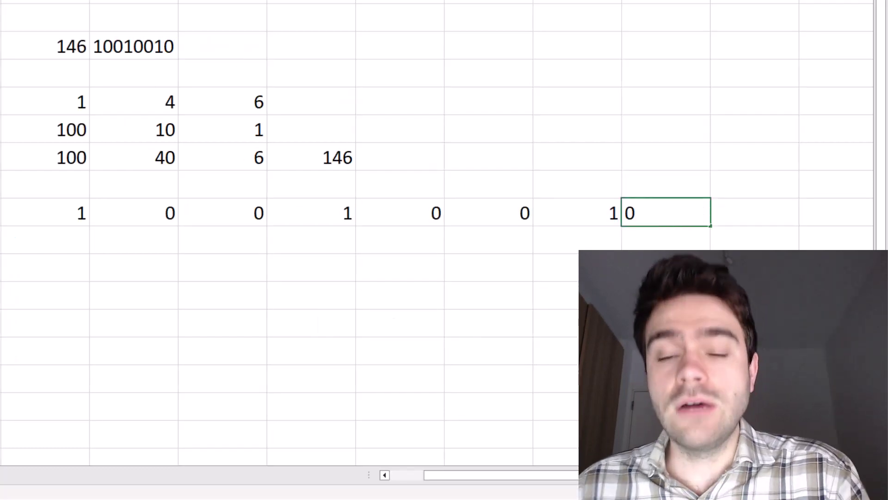
key(Return)
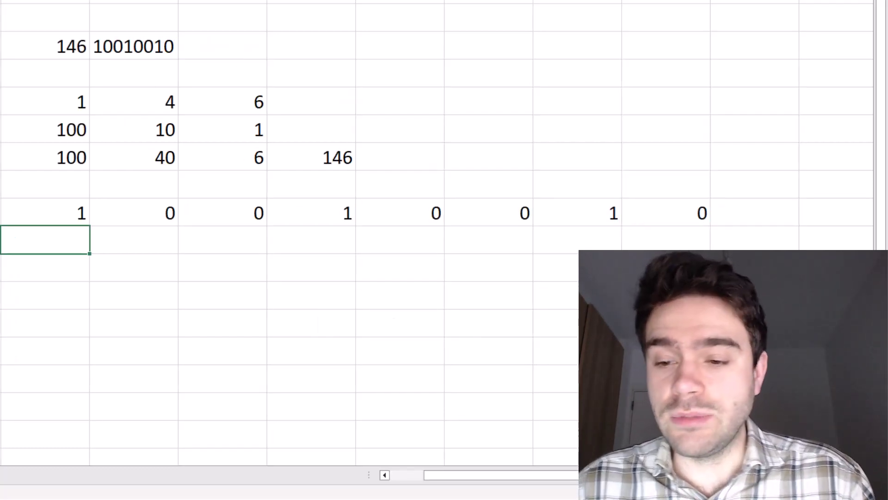
click(649, 245)
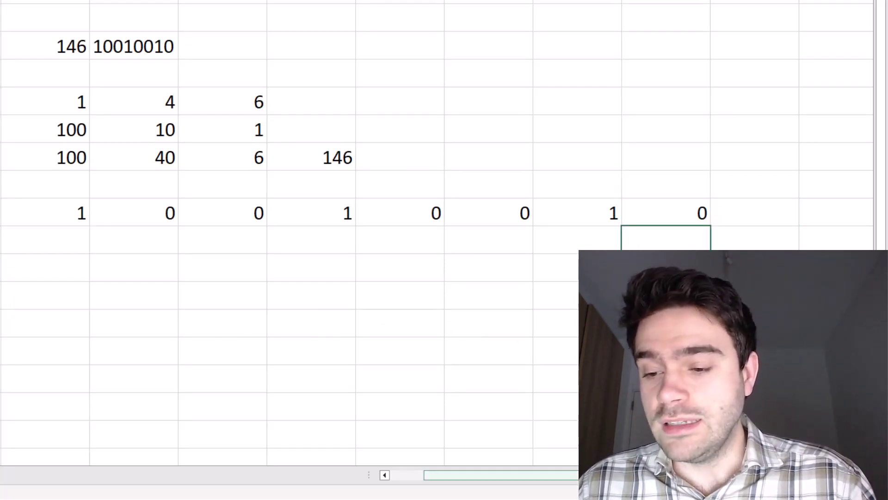
Put 1 in M11 and =M11*2 in L11, filled left to give place values 128 down to 1
scroll(428, 231, right, 1)
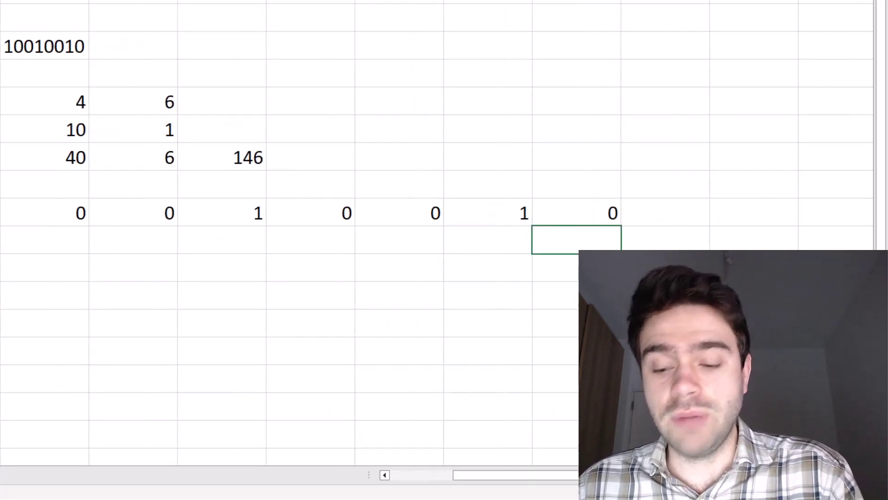
text(1)
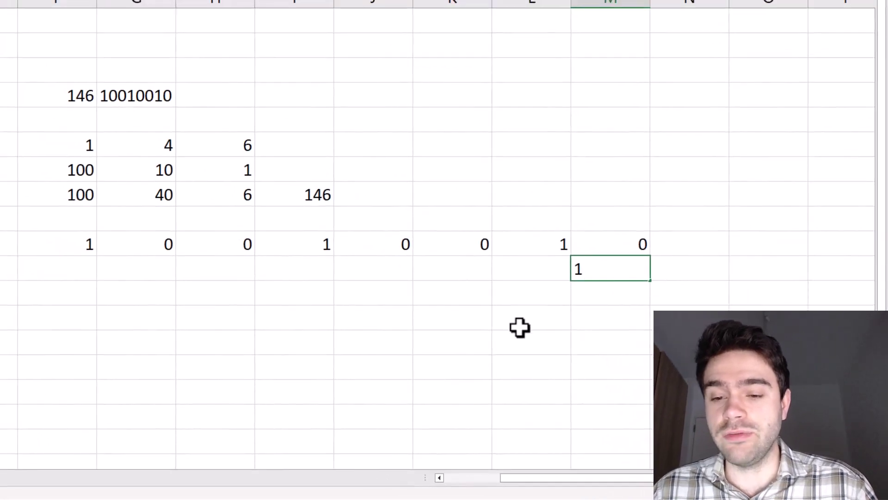
key(Left)
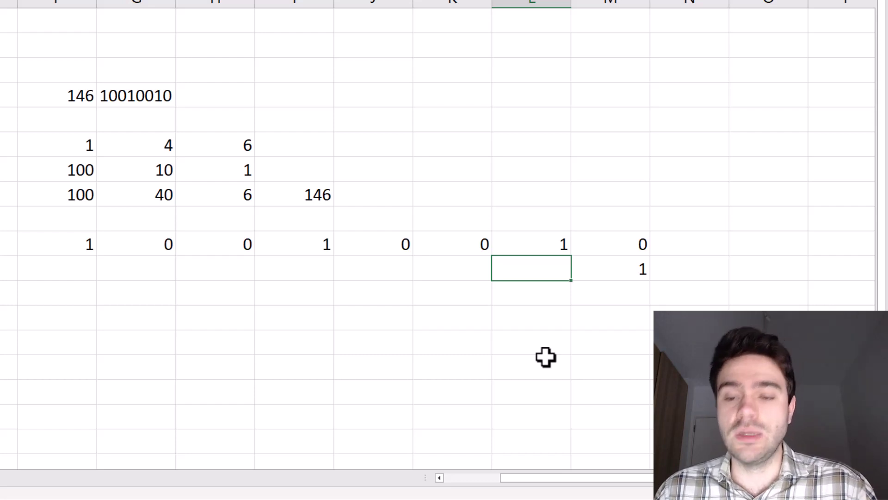
scroll(542, 347, down, 1)
text(=)
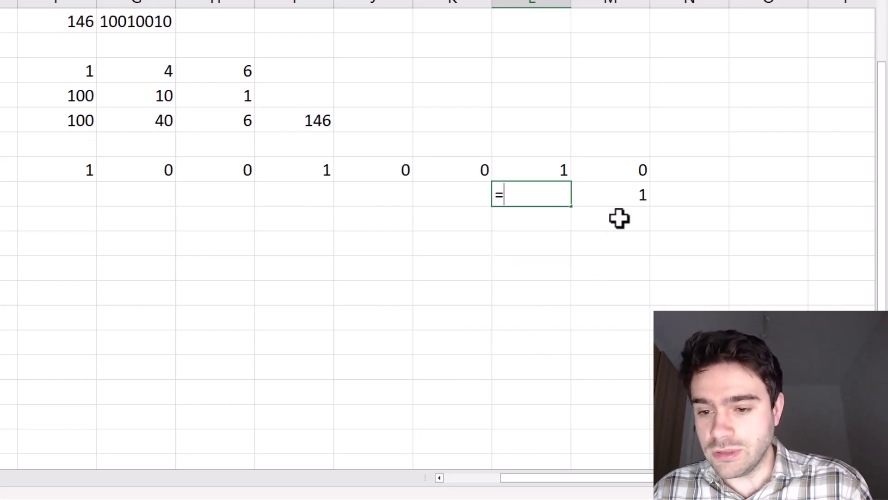
click(624, 194)
text(*2)
key(ctrl+Return)
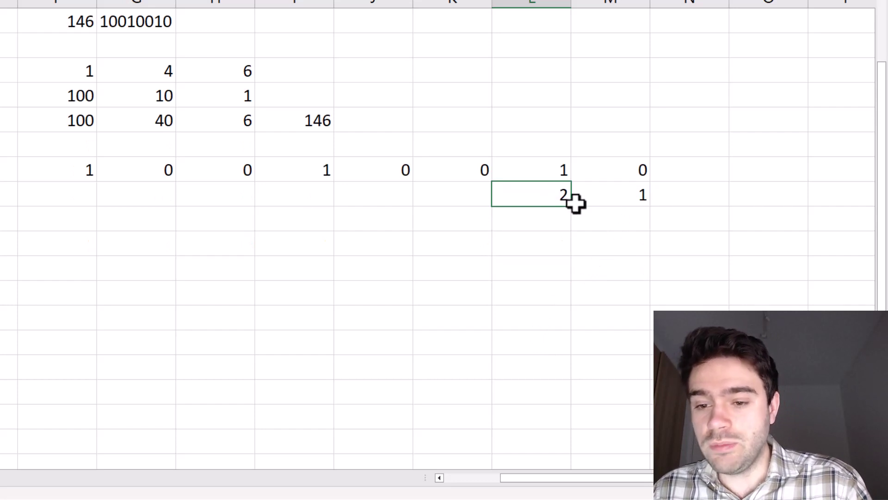
drag(572, 207, 18, 196)
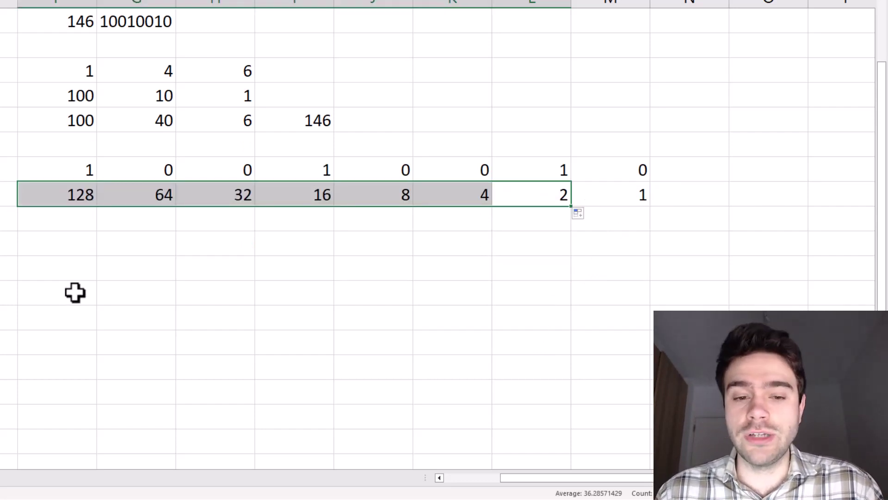
click(56, 219)
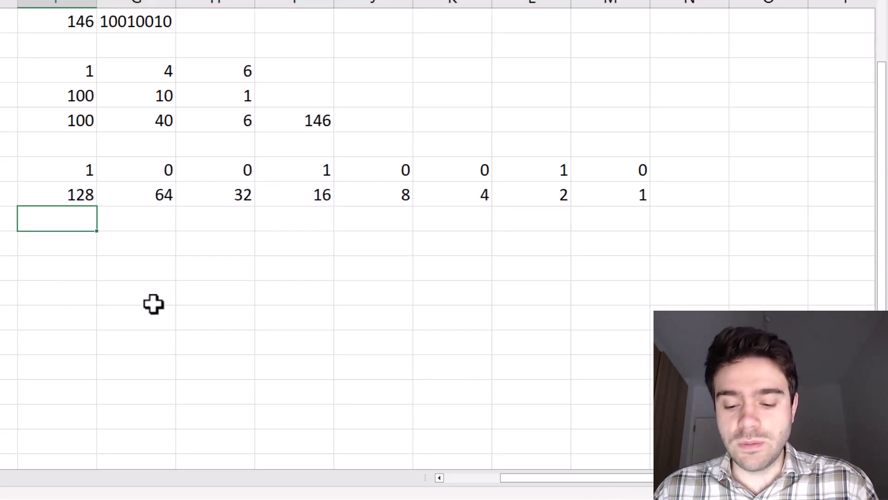
Multiply each binary digit by its place value with =F10*F11 filled right to M12
text(=)
click(74, 171)
text(*)
click(76, 189)
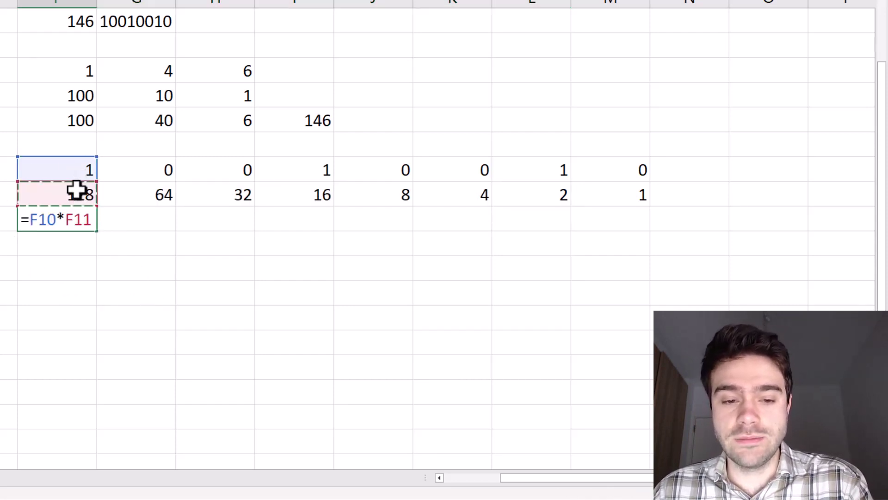
key(Return)
click(84, 218)
drag(97, 231, 650, 231)
Sum the eight products with =SUM(F12:M12) in N12, giving 146
click(674, 228)
text(=SUM()
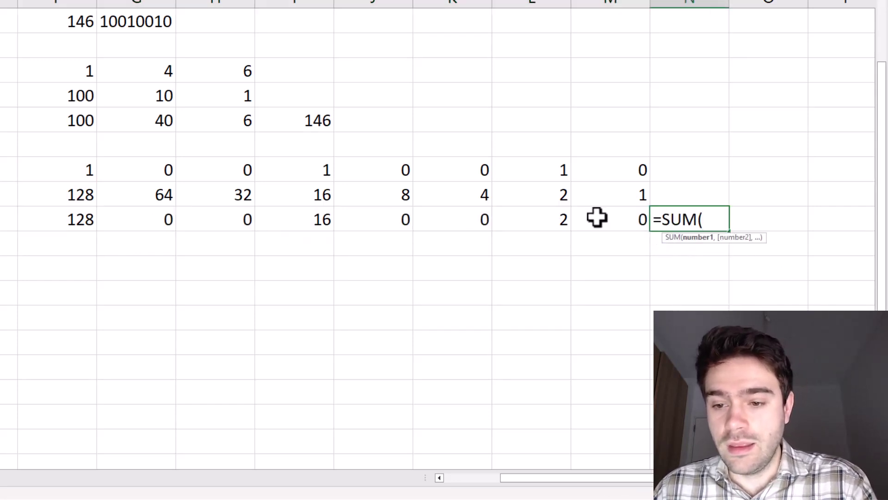
drag(597, 217, 79, 224)
key(Return)
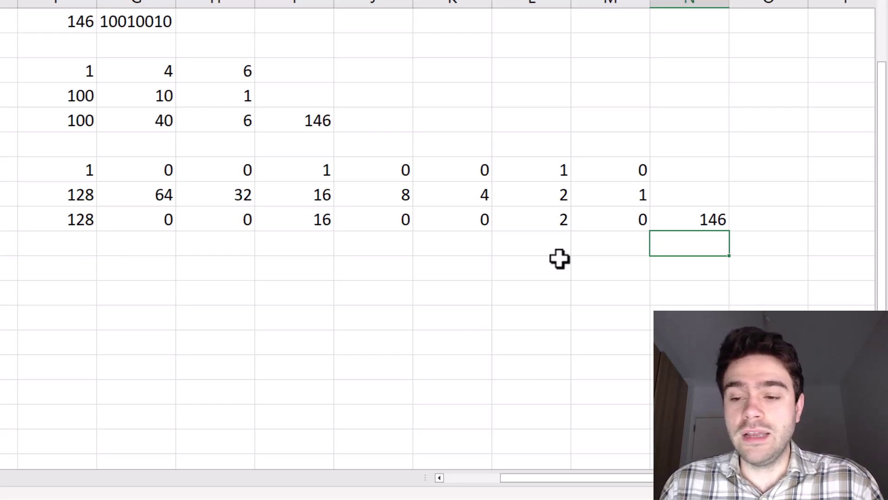
click(670, 220)
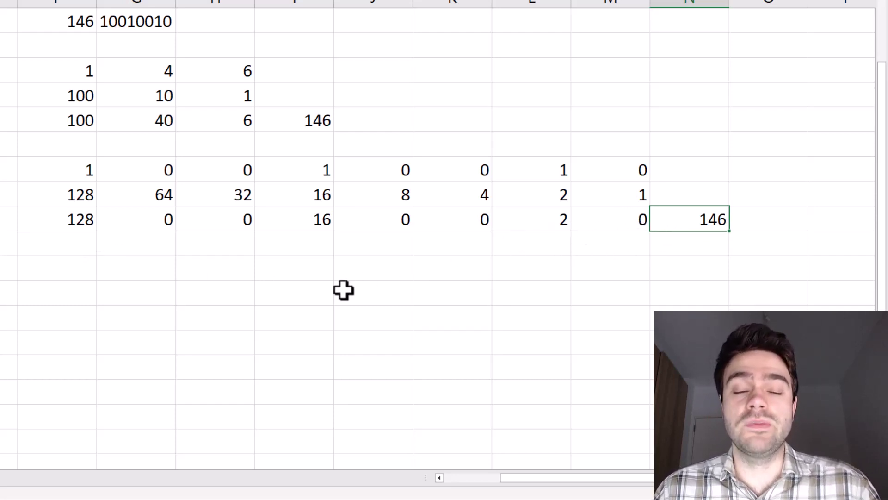
scroll(344, 290, up, 1)
Enter =BIN2OCT(G4) in H4, converting 10010010 to octal 222
click(124, 103)
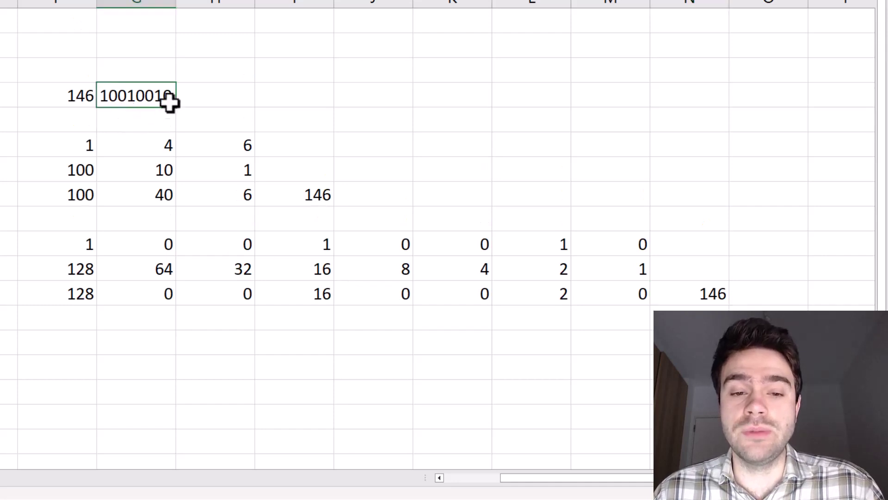
click(77, 95)
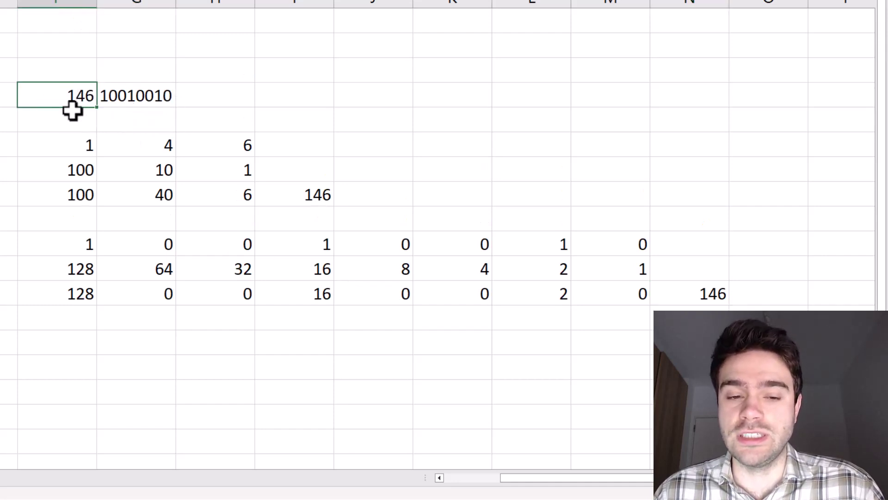
click(218, 95)
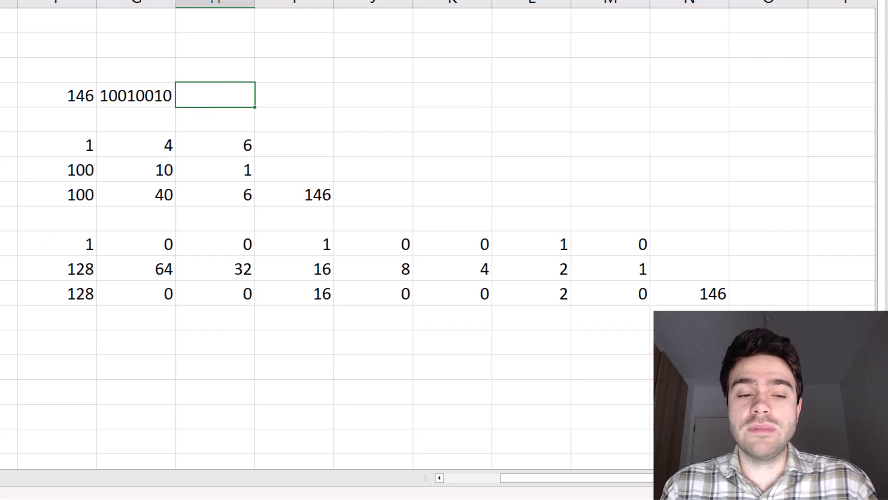
text(=BIN)
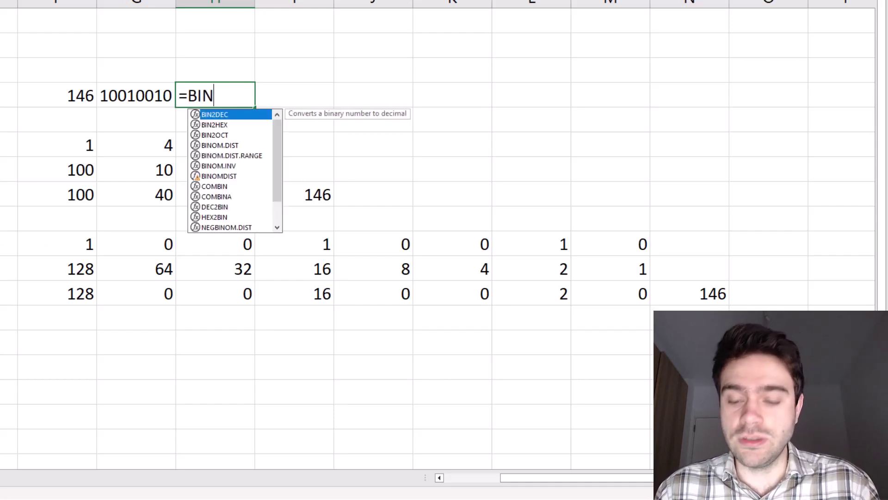
text(2OCT()
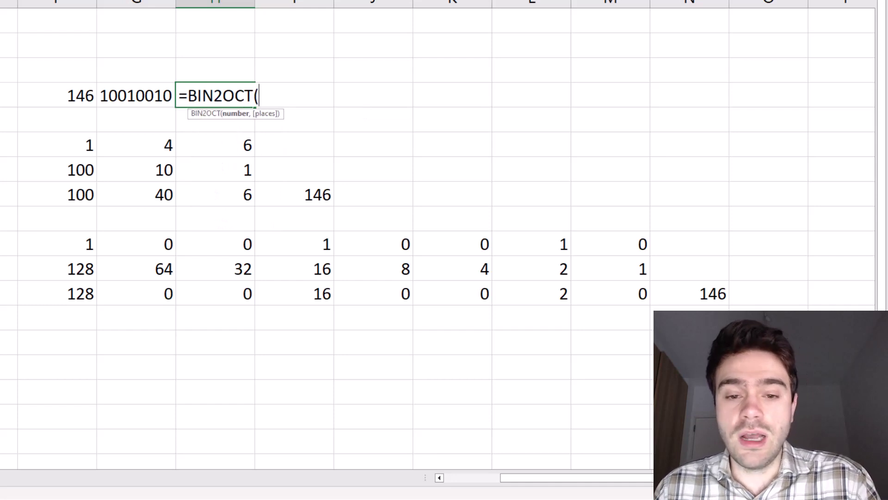
click(127, 98)
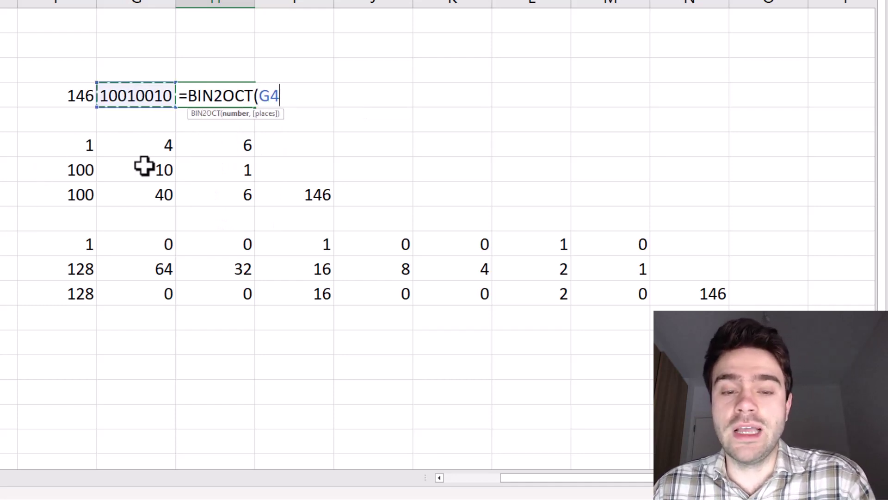
key(Return)
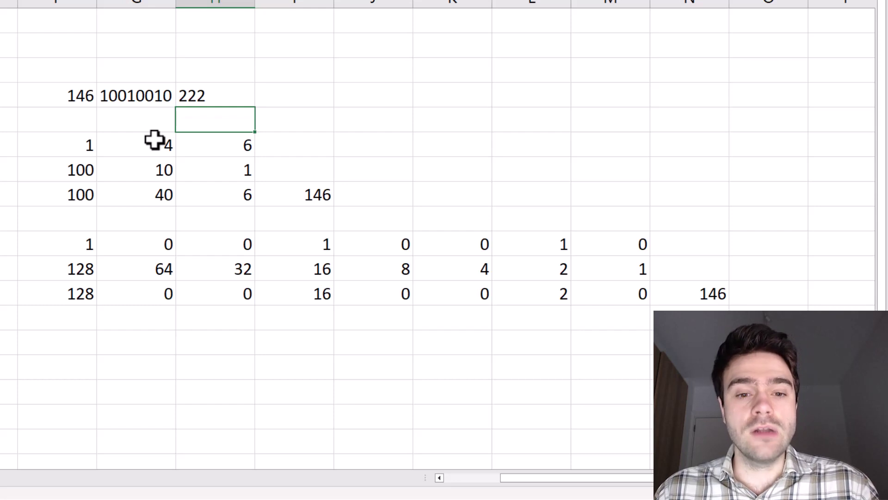
click(229, 174)
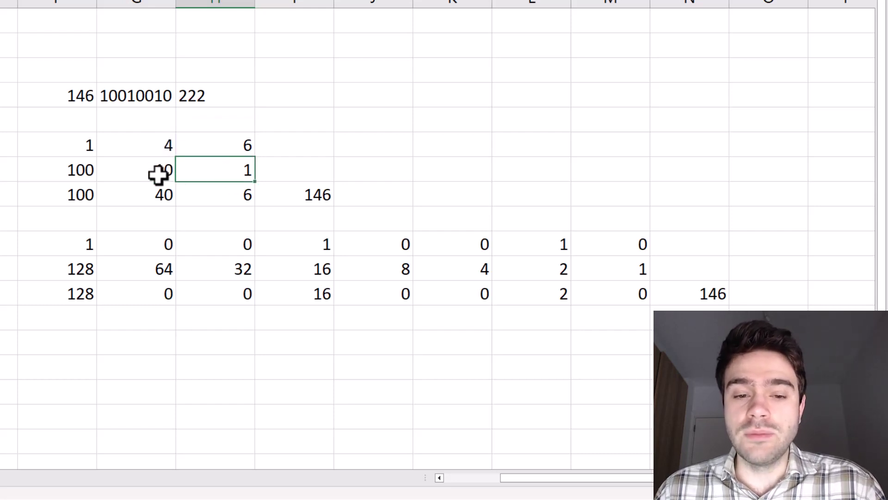
click(153, 174)
click(51, 175)
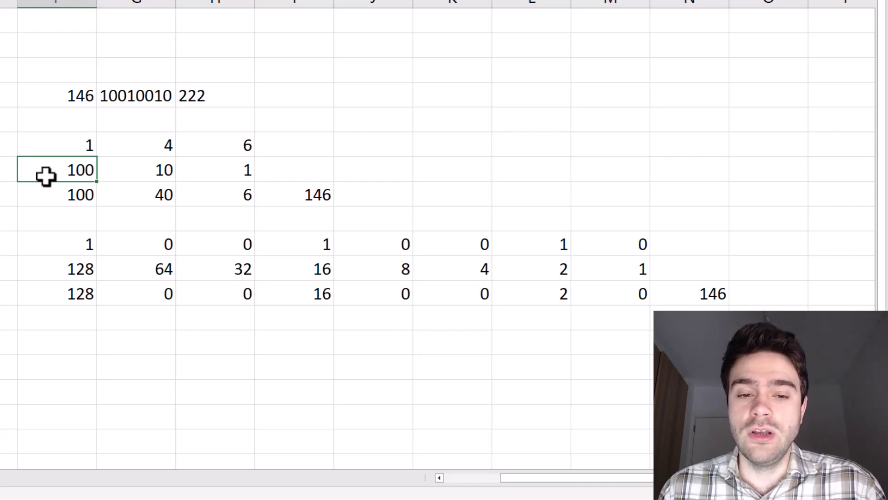
drag(203, 169, 83, 169)
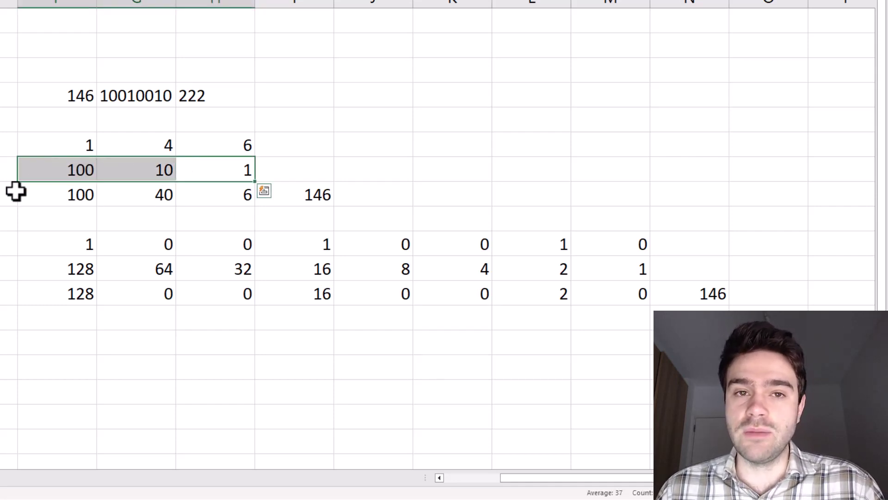
click(107, 171)
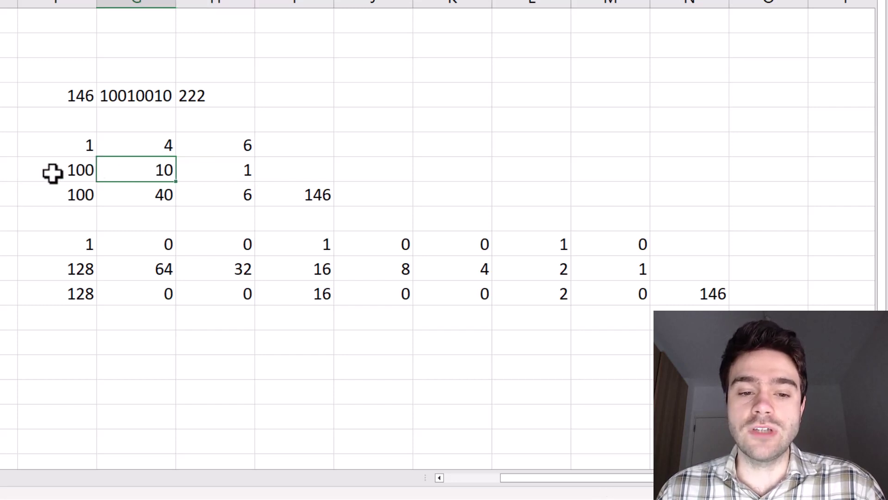
click(52, 173)
scroll(607, 294, down, 1)
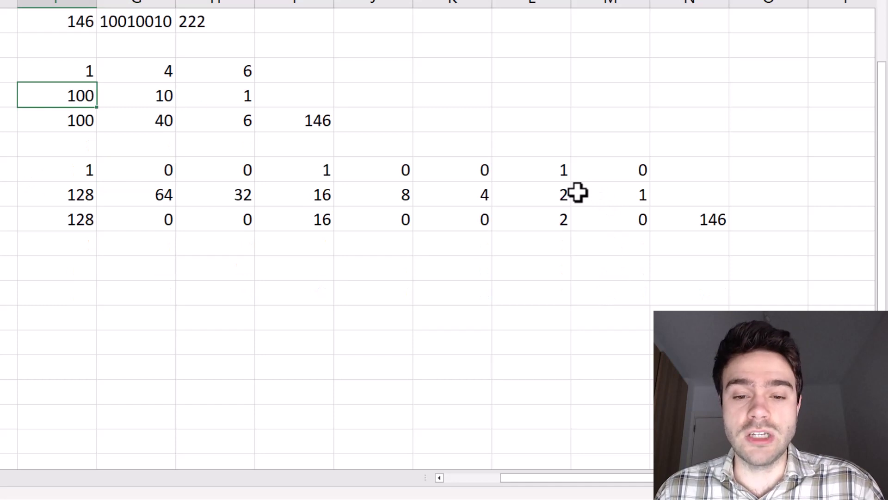
click(496, 196)
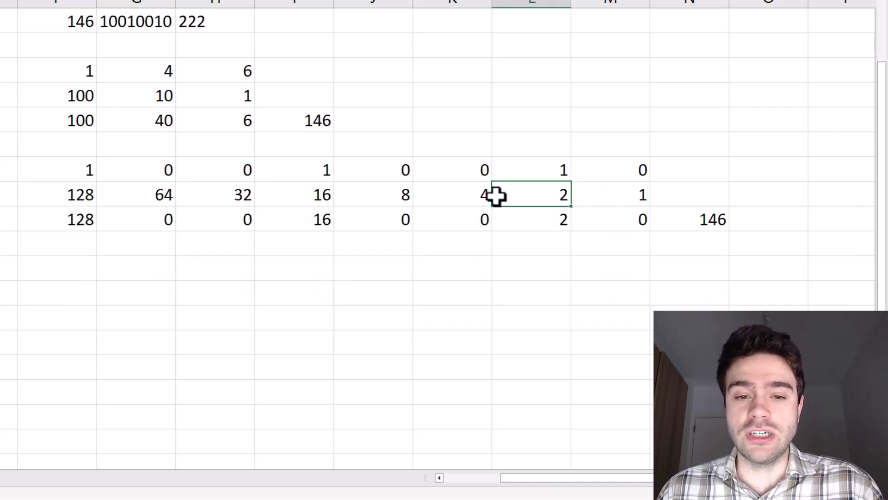
click(89, 268)
Type the octal digits 2, 2, 2 across F14:H14
text(2)
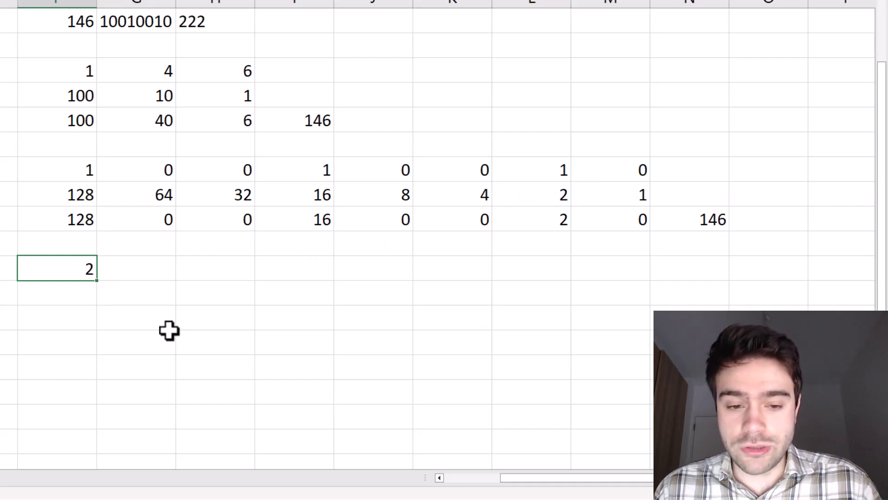
key(Tab)
text(2)
key(Tab)
text(2)
key(Tab)
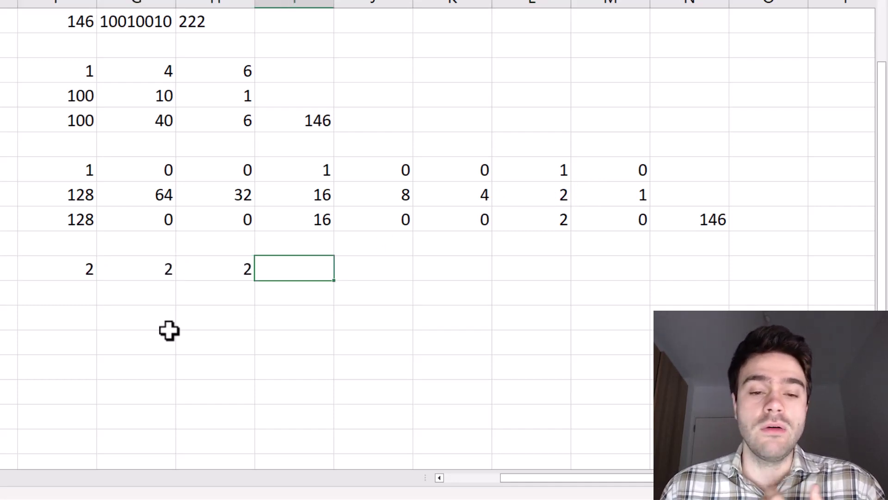
Add octal place values 1, 8, 64 beneath the digits, using =H15*8 filled left
scroll(169, 330, down, 1)
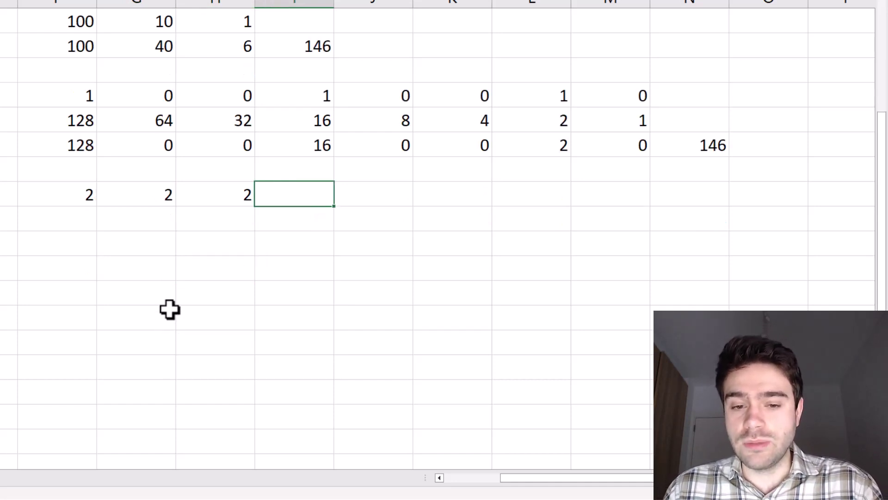
click(215, 224)
text(1)
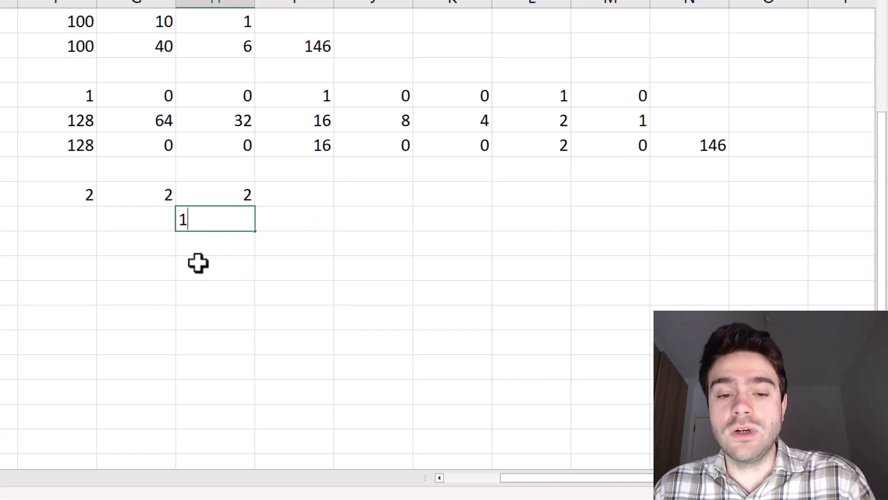
click(139, 216)
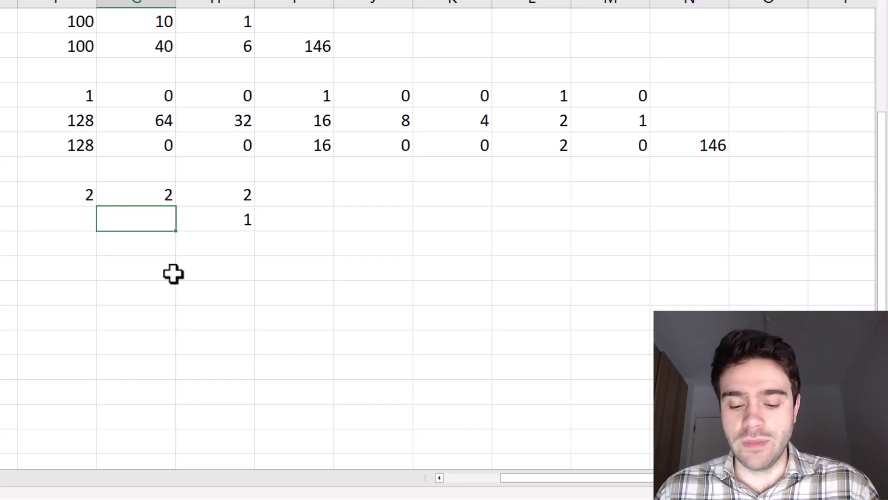
text(=)
key(BackSpace)
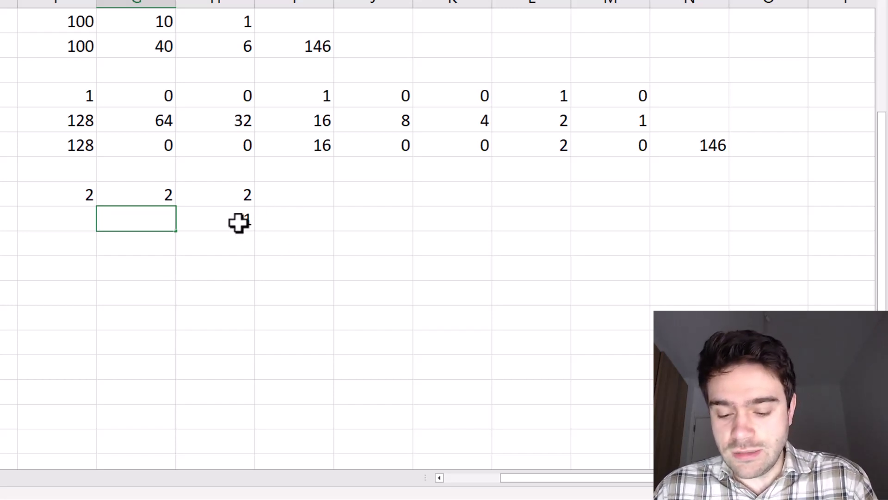
text(=)
click(238, 223)
text(*8)
click(152, 220)
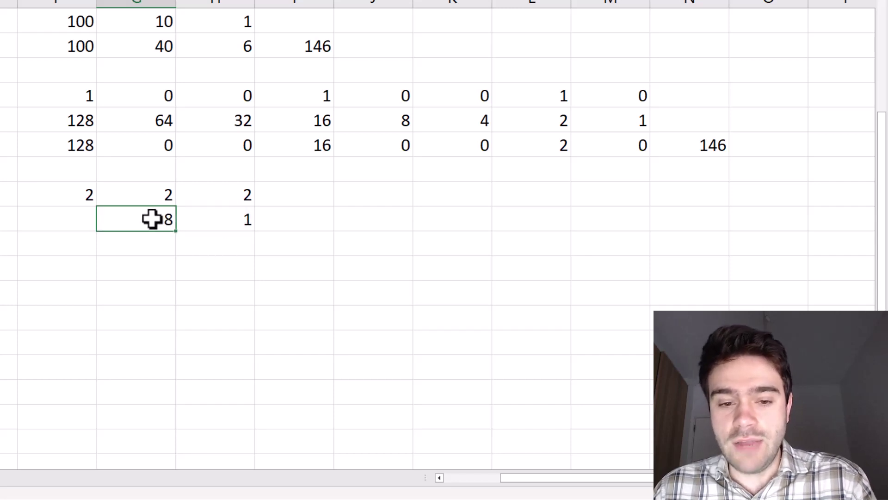
drag(177, 231, 56, 226)
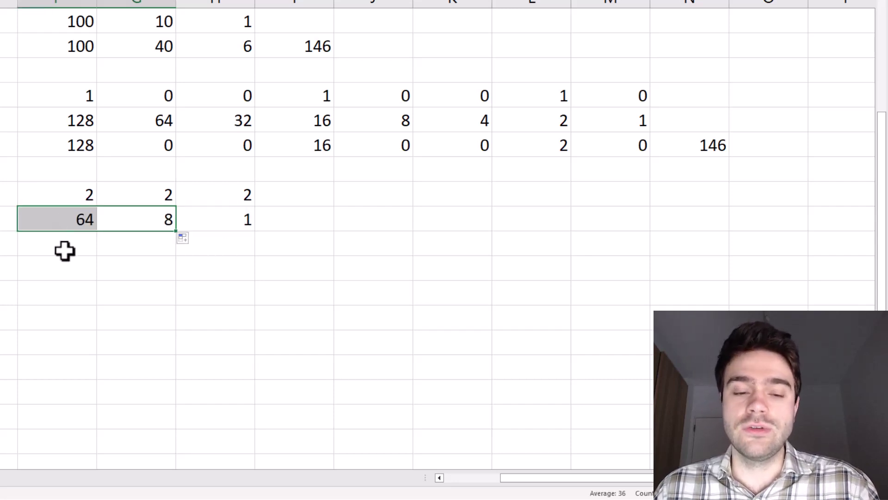
click(56, 218)
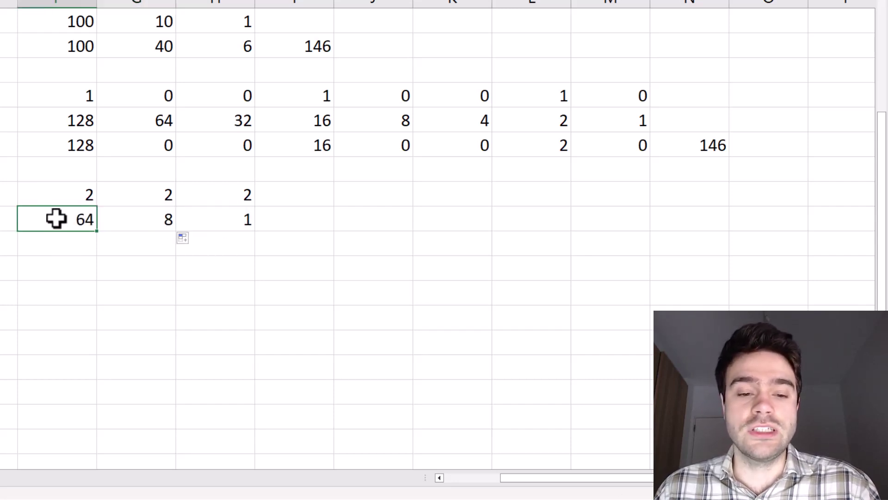
Enter =F14*F15 in F16 and fill it right to H16, giving products 128, 16 and 2
click(49, 244)
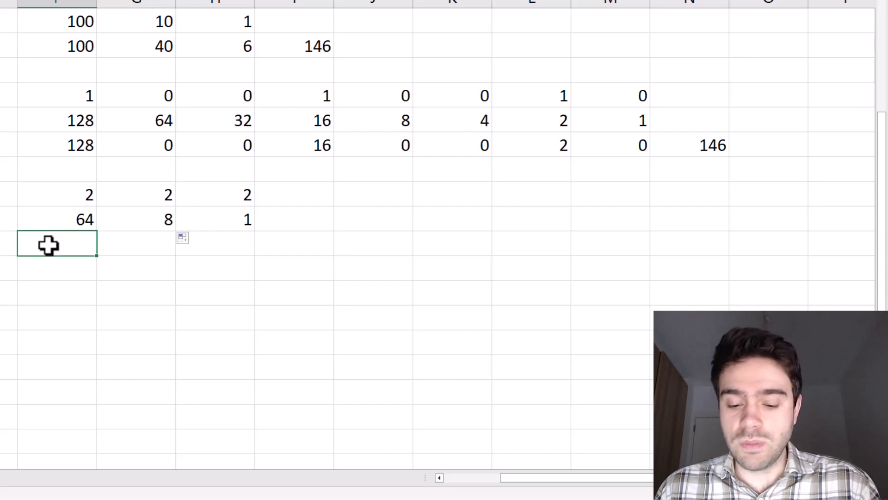
text(=)
click(45, 195)
text(*)
click(46, 216)
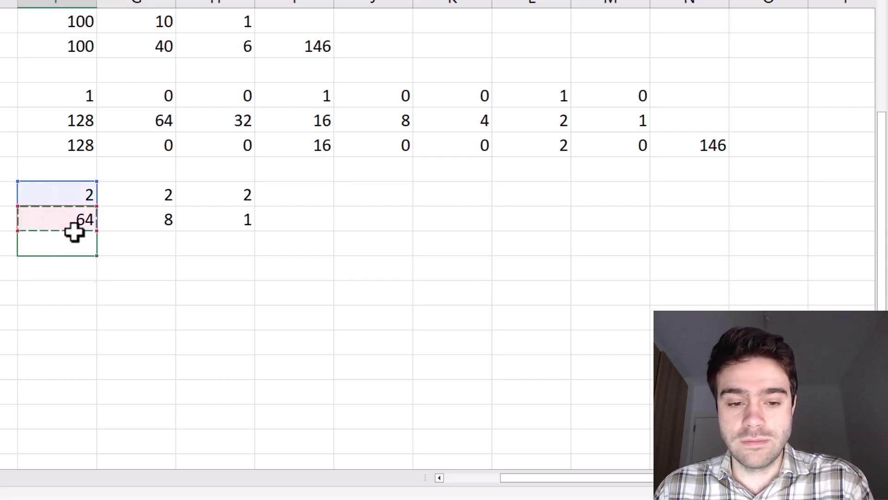
key(Return)
click(86, 245)
drag(101, 257, 254, 262)
Total the three products in I16 with =SUM(F16:H16), giving 146
click(294, 246)
text(=SUM()
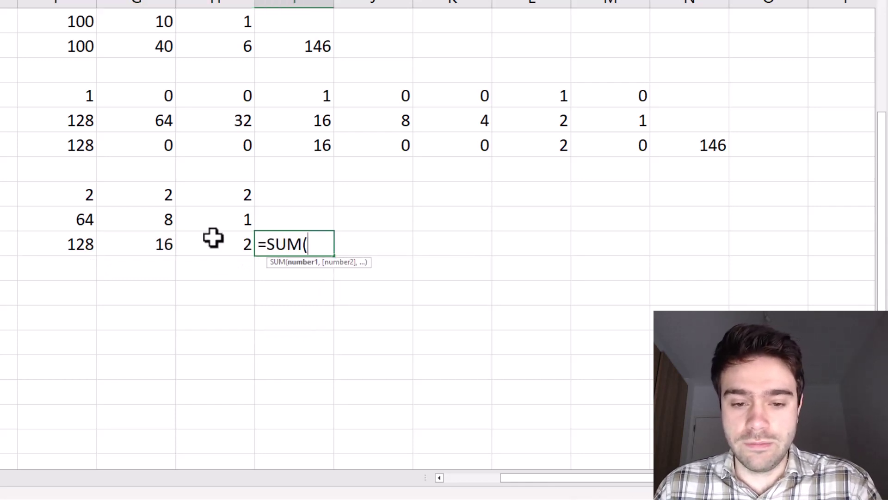
drag(213, 238, 89, 253)
key(Return)
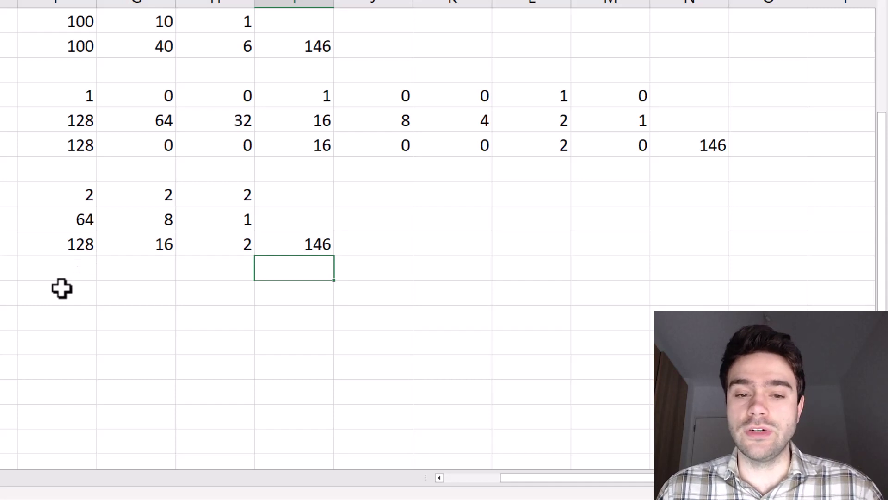
scroll(61, 289, up, 2)
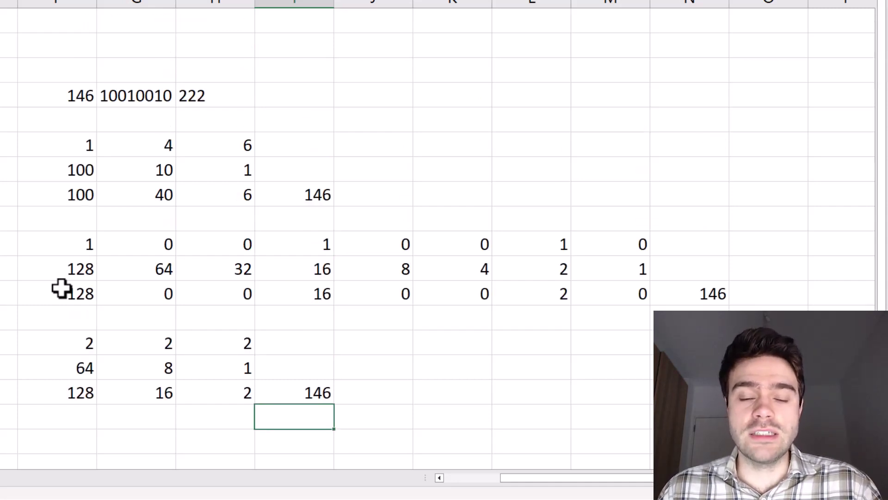
scroll(111, 244, down, 1)
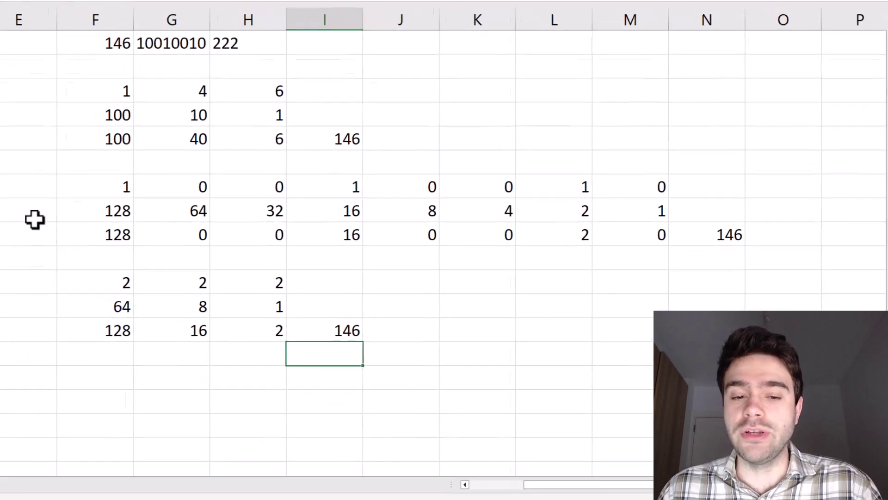